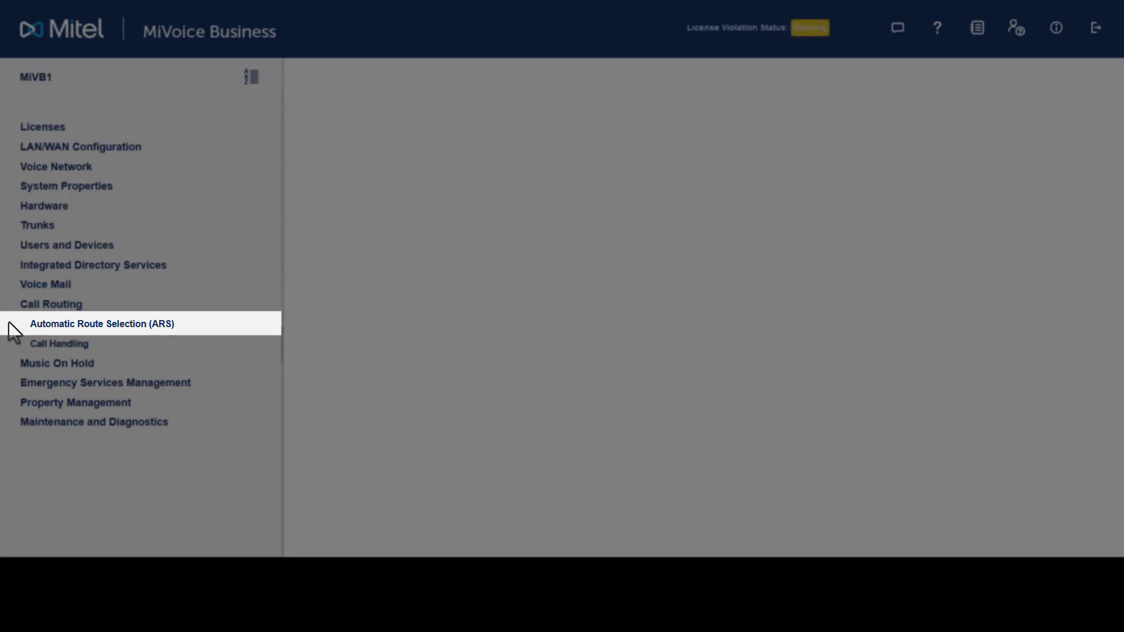
Step: Add ARS digits-dialed entry 8882 with Unknown digits to follow, terminating at route 6
left_click(42, 331)
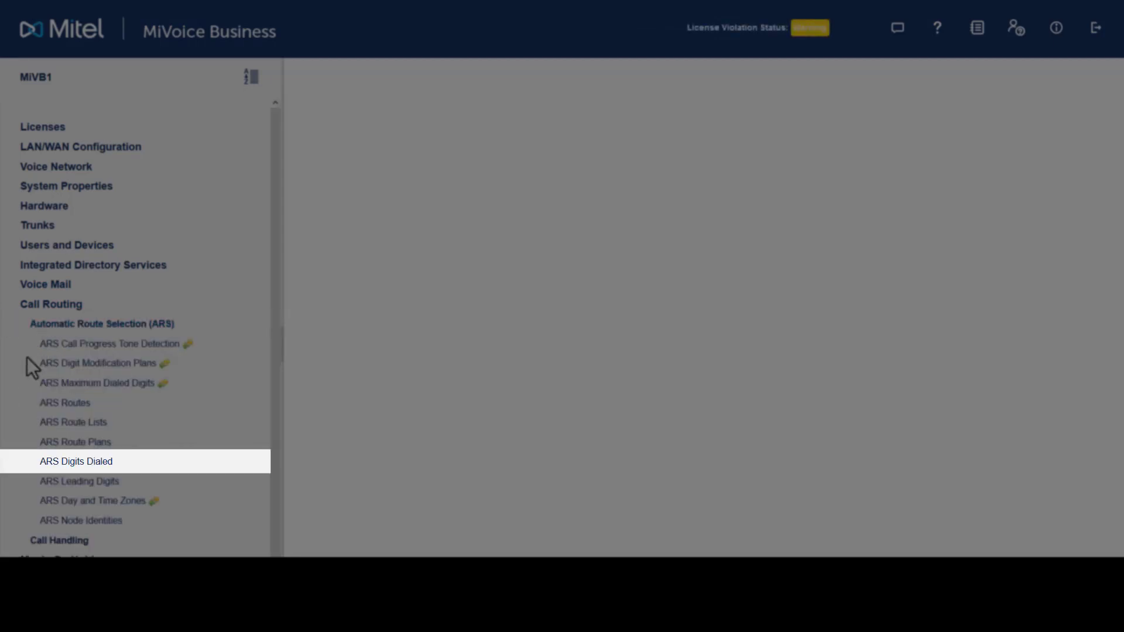
left_click(48, 462)
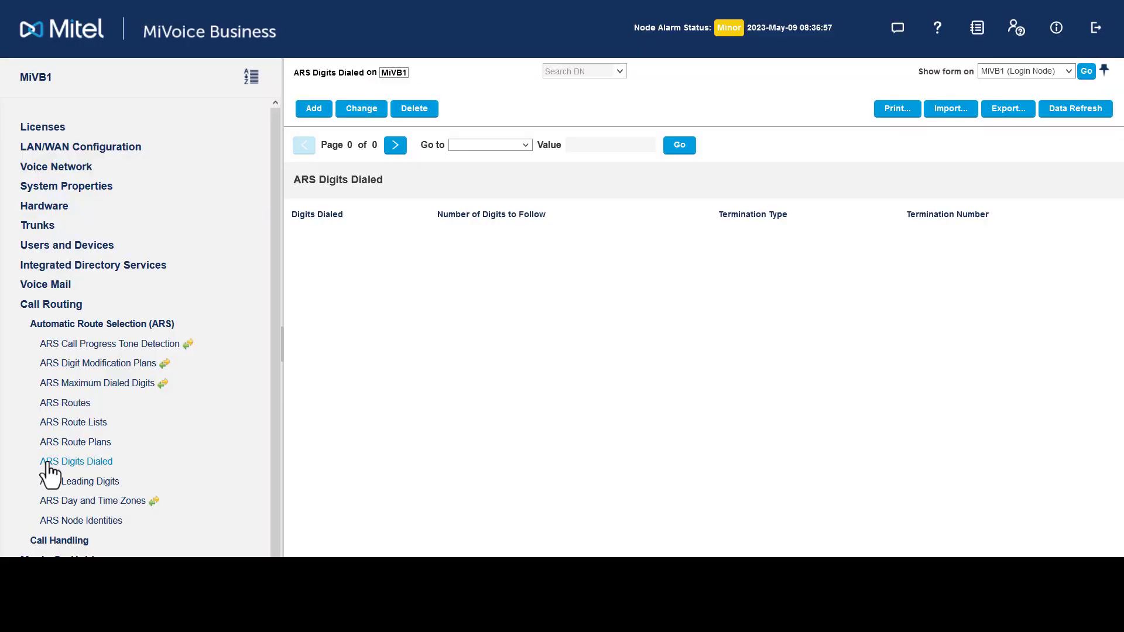
left_click(314, 112)
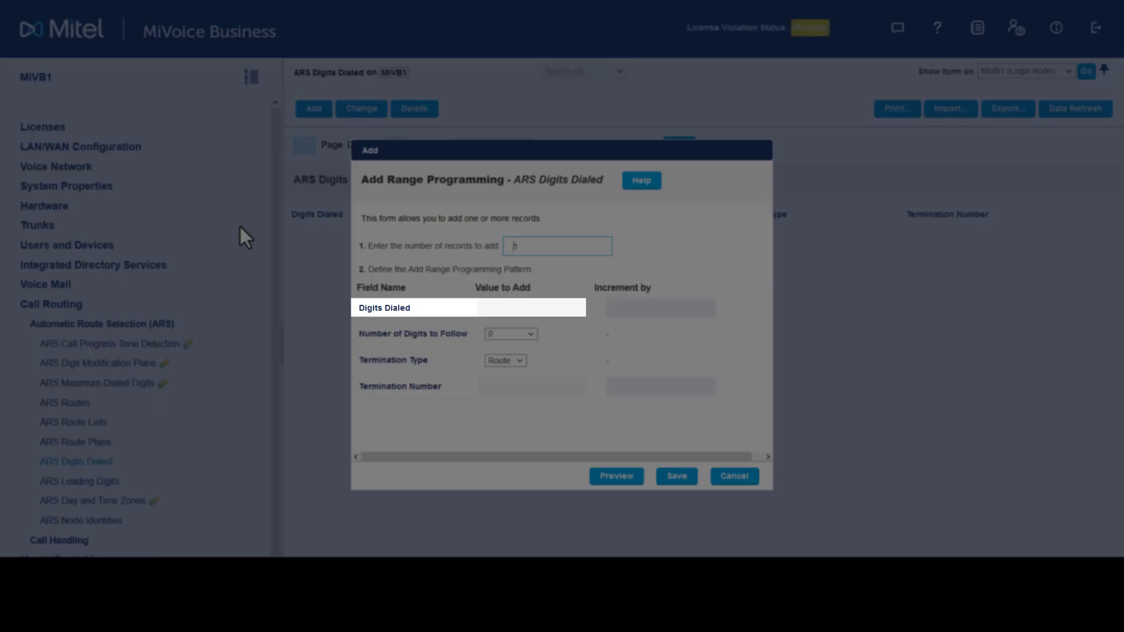
key("Tab")
type("8882")
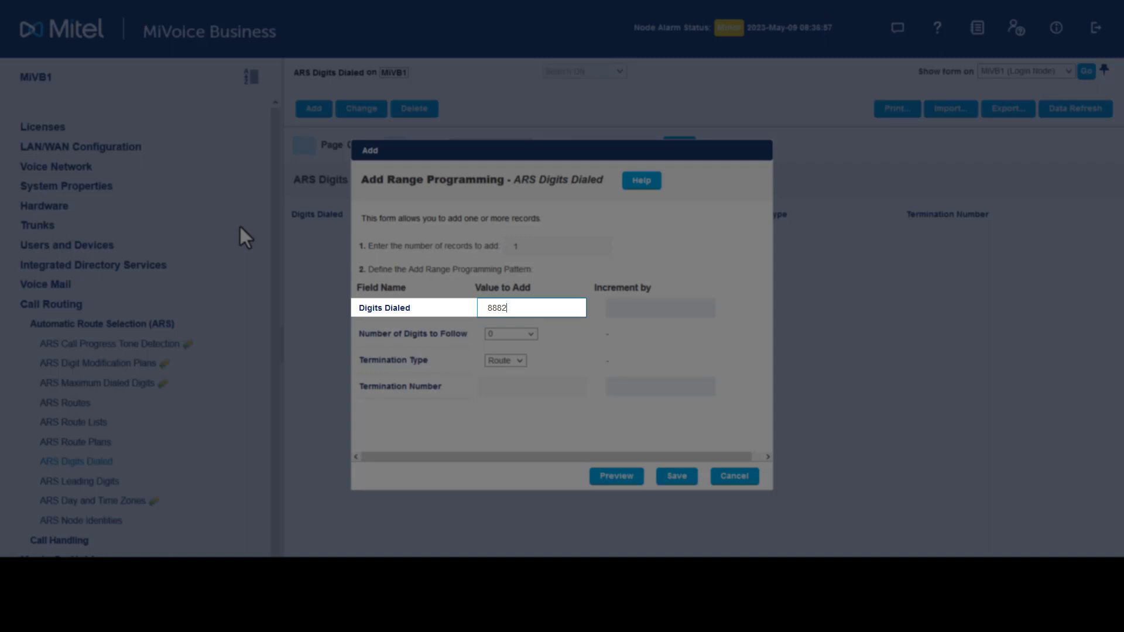
key("Tab")
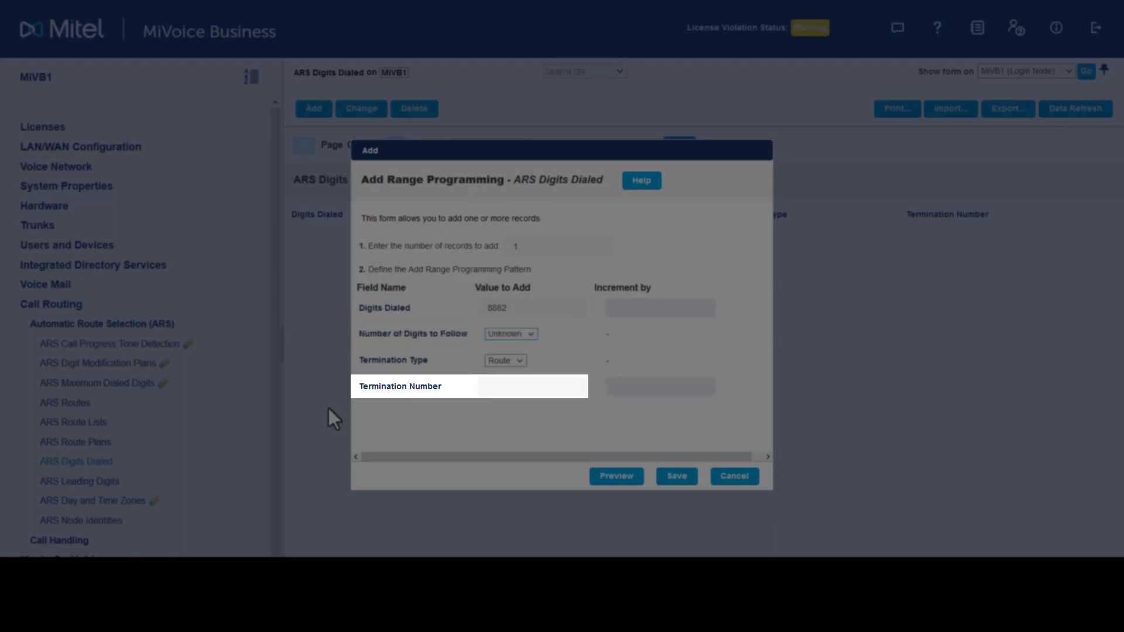
left_click(516, 384)
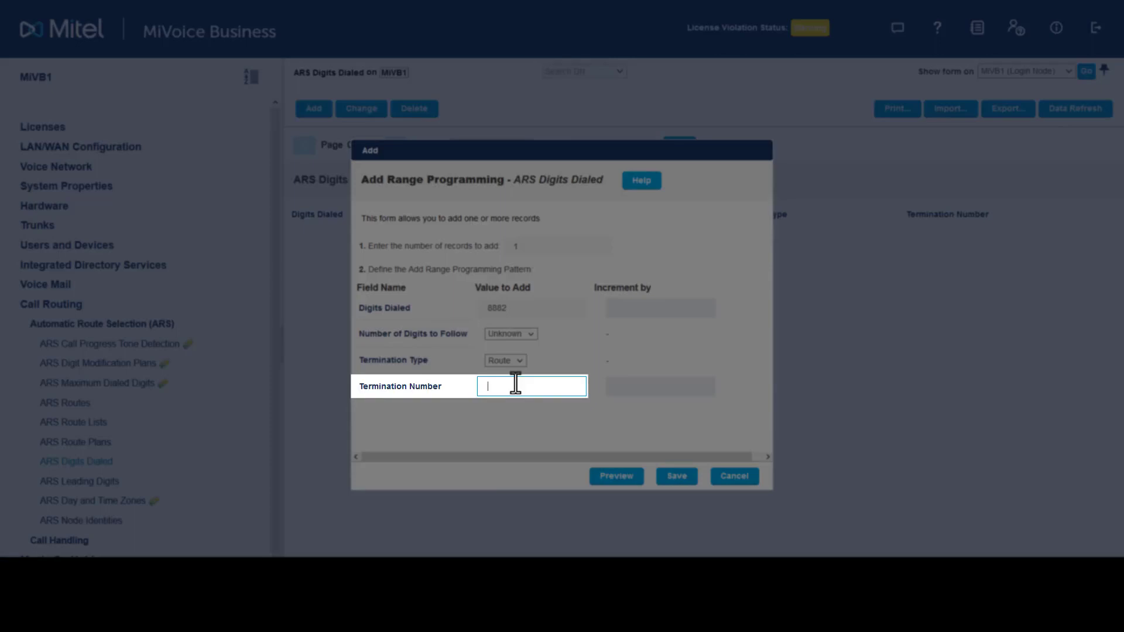
type("6")
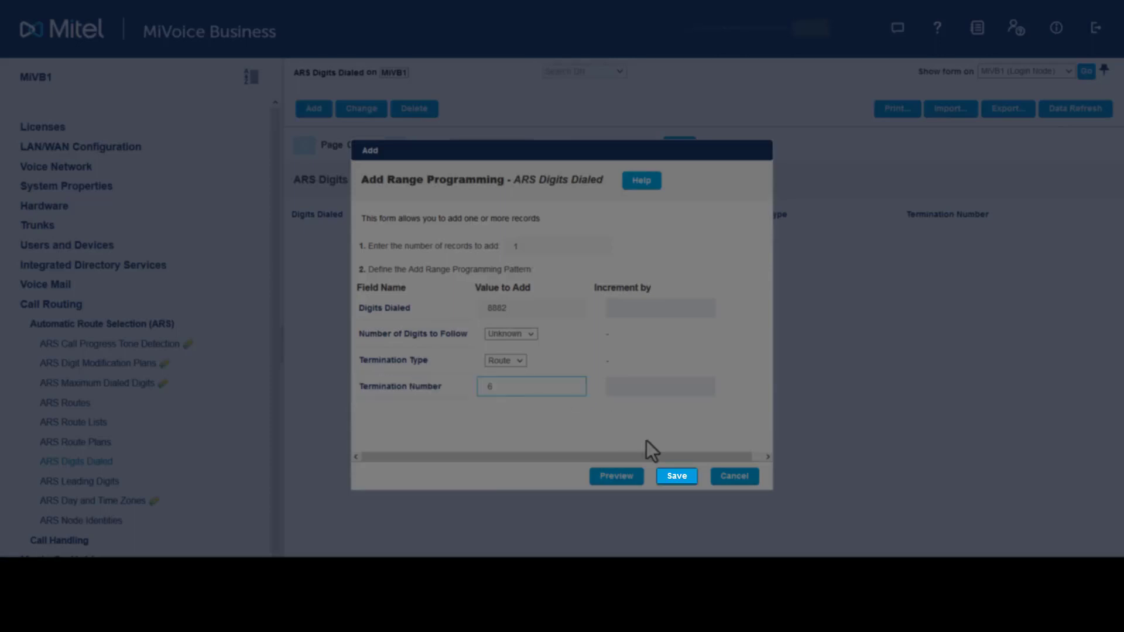
left_click(674, 476)
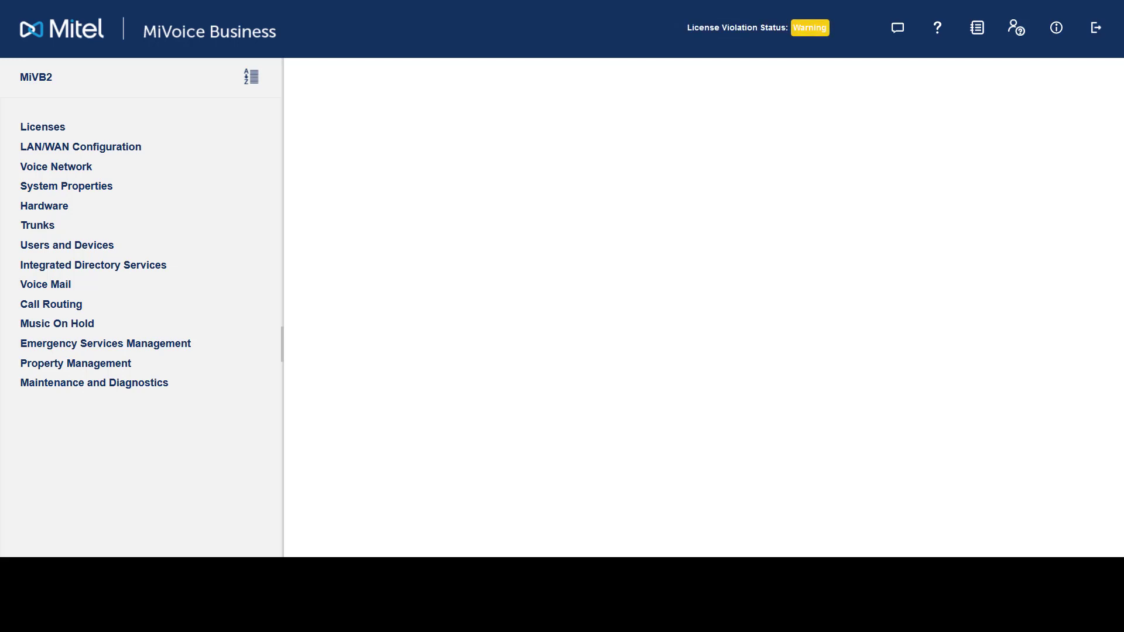
Step: On MiVB2, start a new ARS Digits Dialed record with digits 8881
left_click(38, 304)
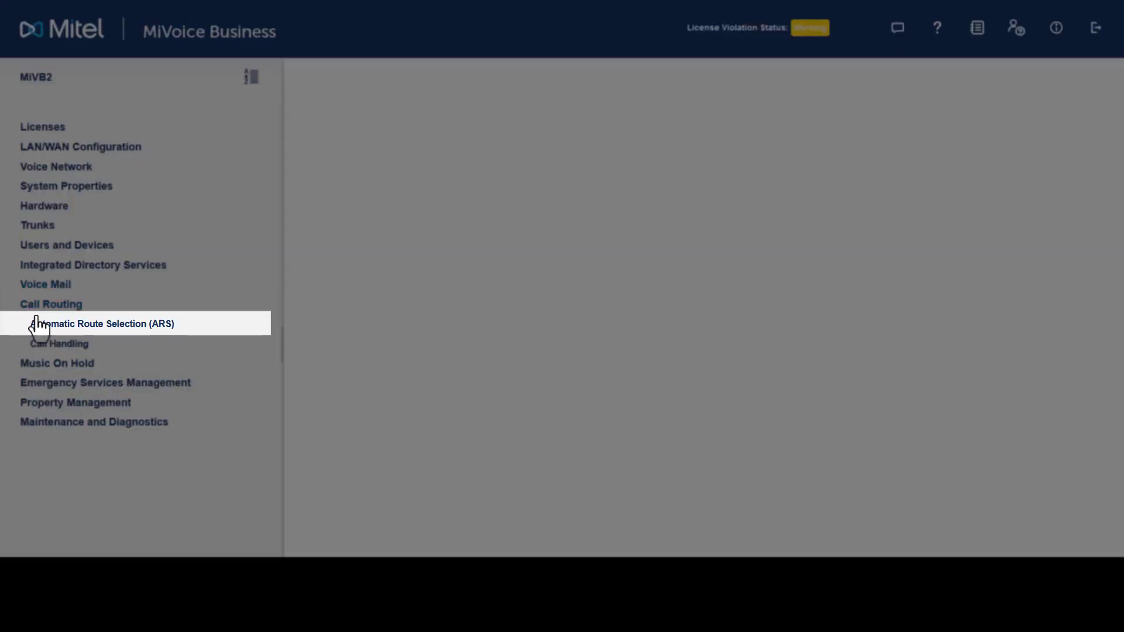
left_click(36, 325)
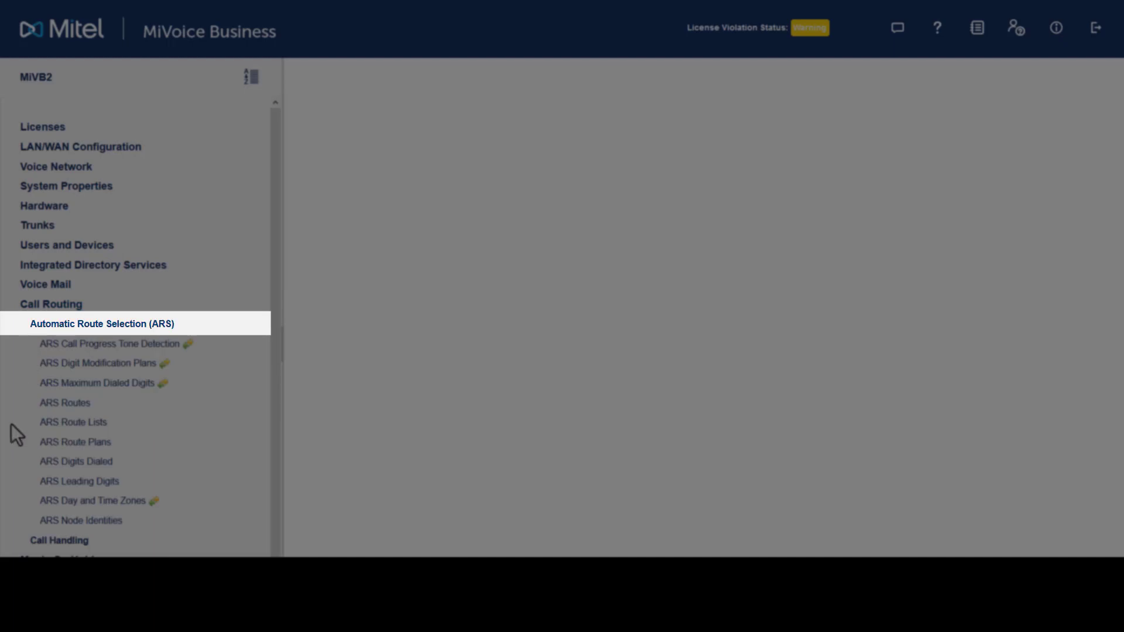
left_click(25, 468)
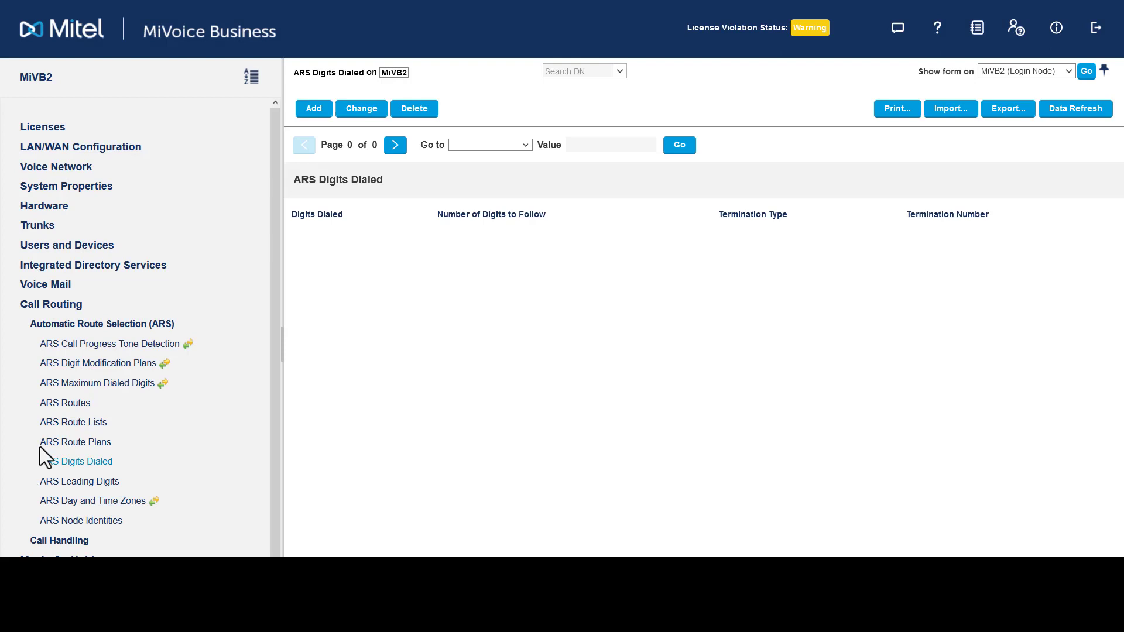
left_click(314, 110)
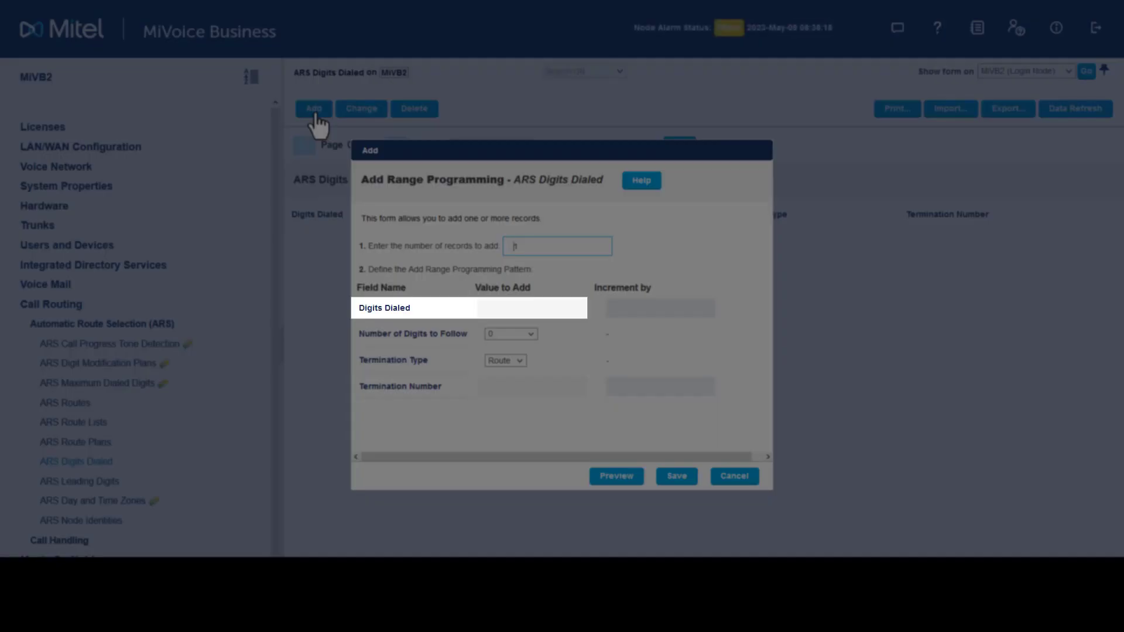
key("Tab")
type("8881")
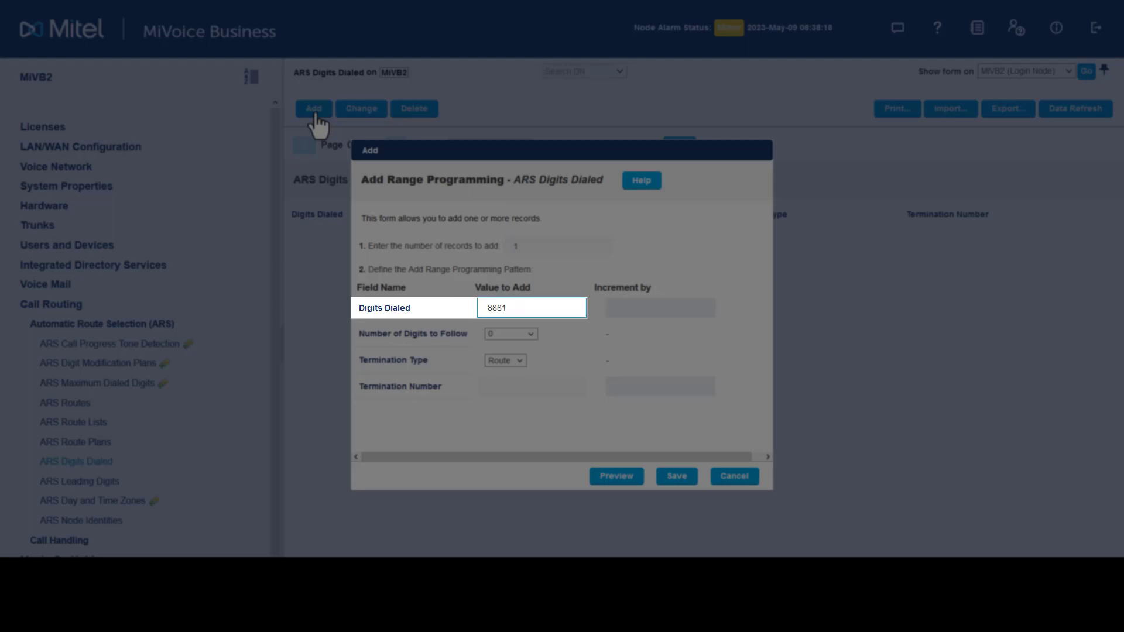
Step: Set digits to follow to Unknown and termination number 6, then save the 8881 record
left_click(494, 335)
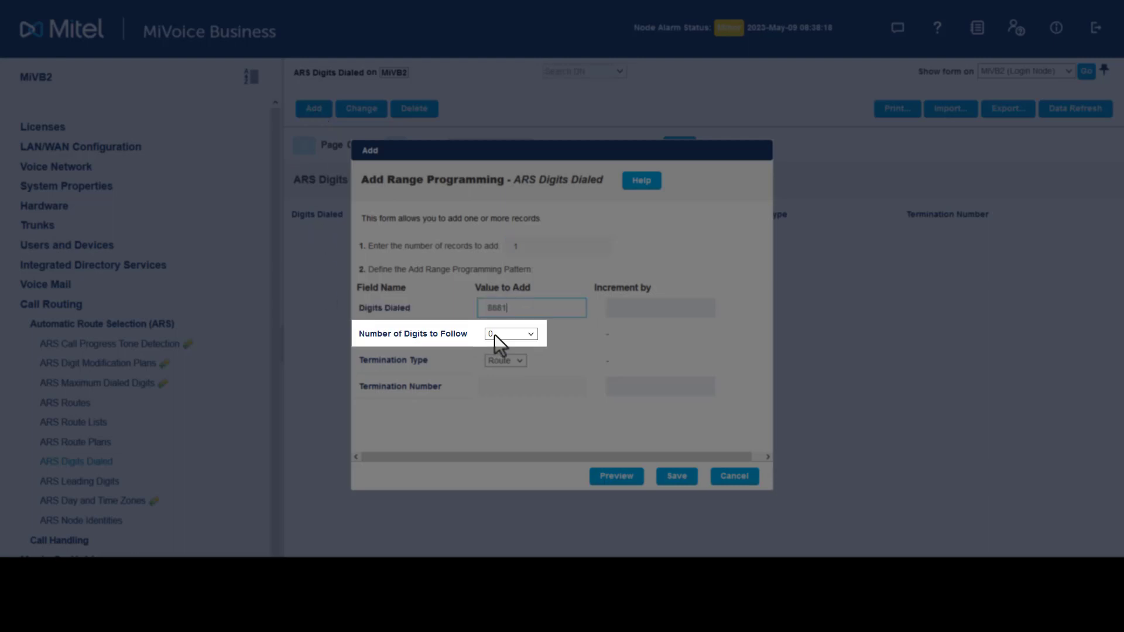
scroll(519, 317, "down", 5)
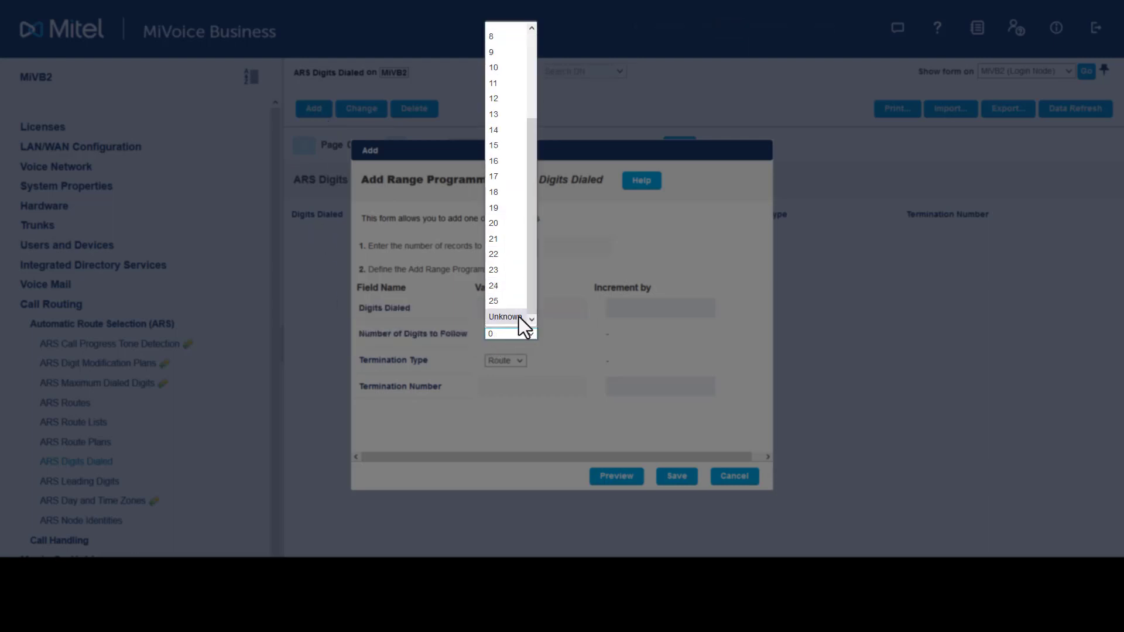
left_click(519, 317)
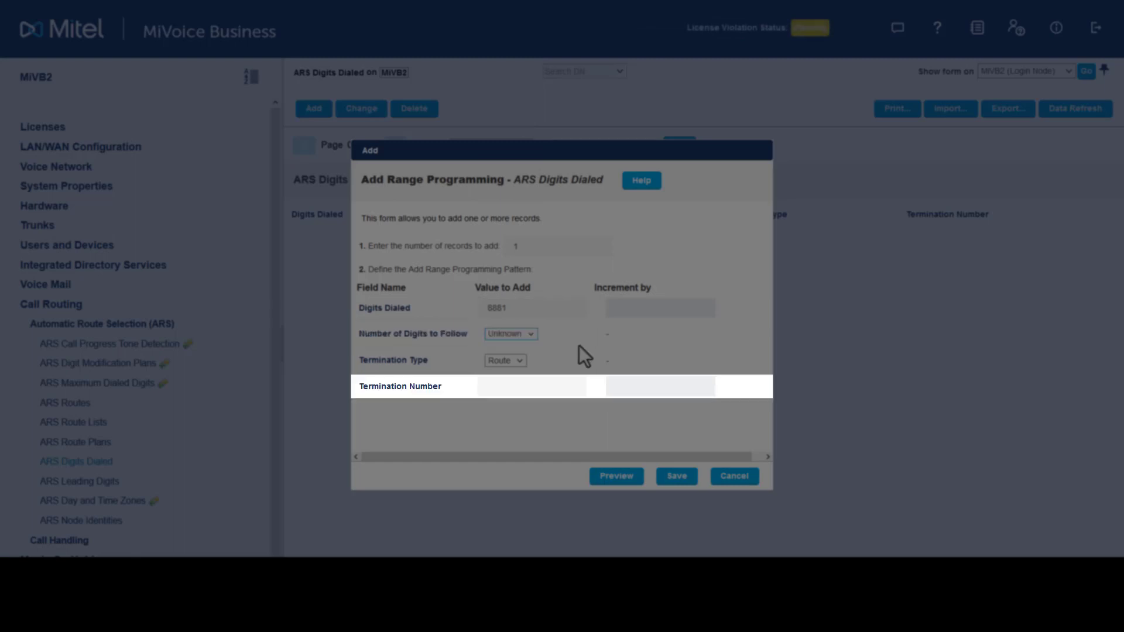
left_click(532, 387)
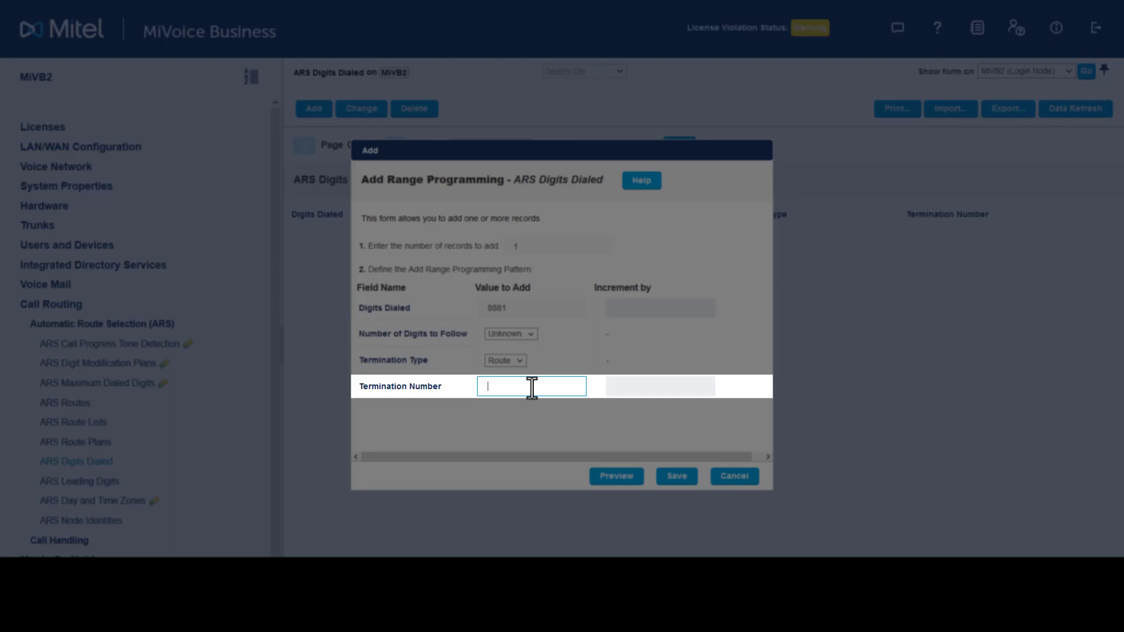
type("6")
key("Tab")
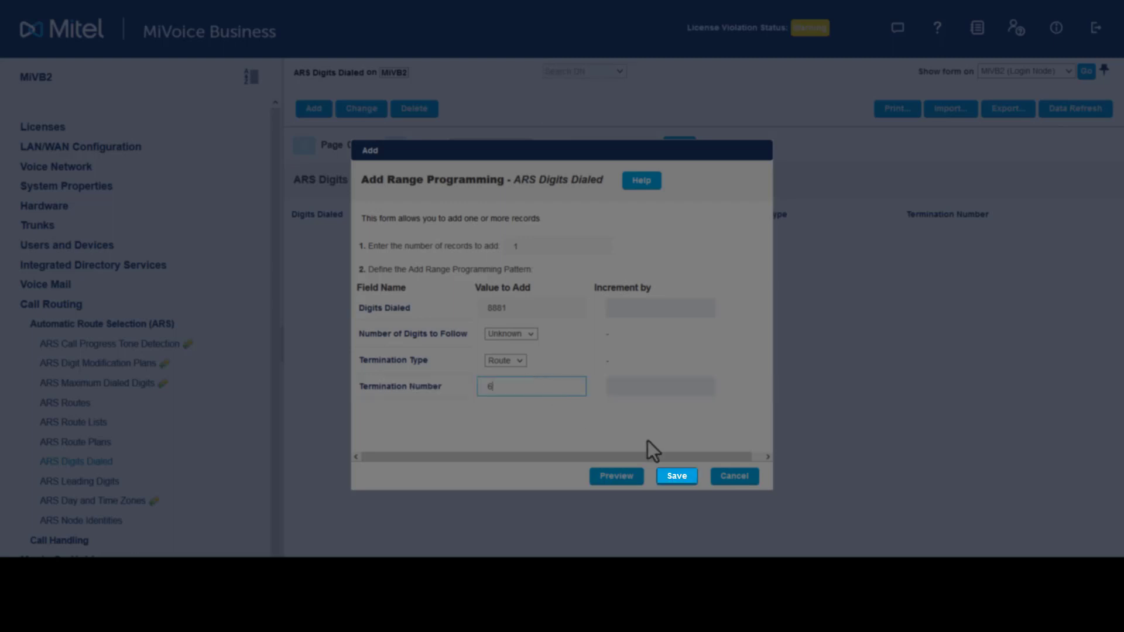
left_click(677, 476)
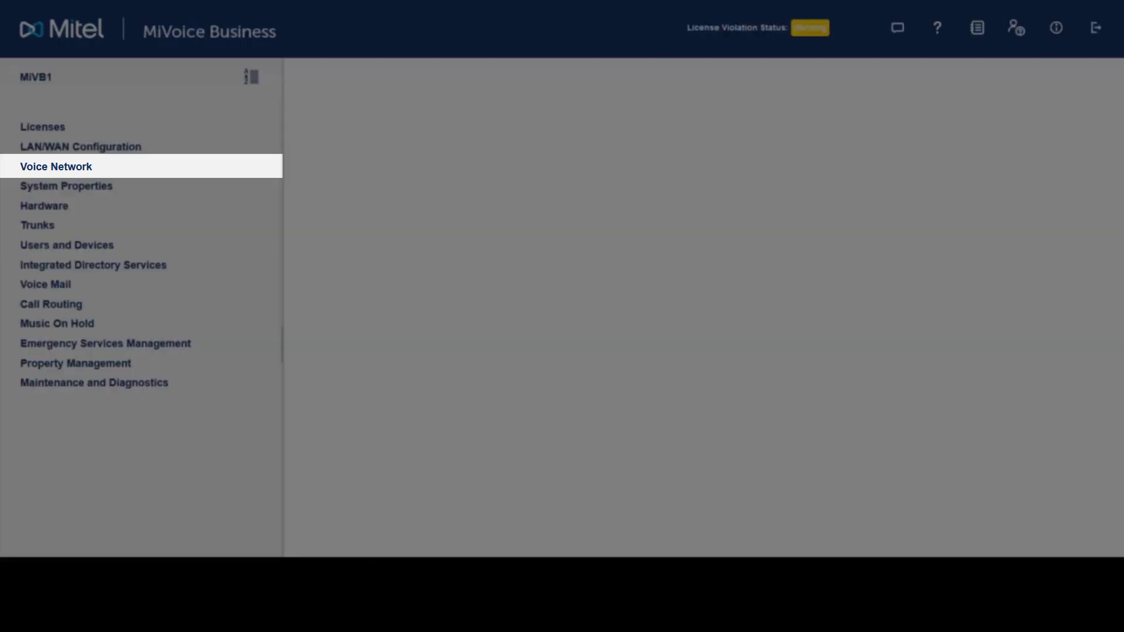
Step: Create and save a new cluster named 'Cluster' under Cluster Elements
left_click(33, 173)
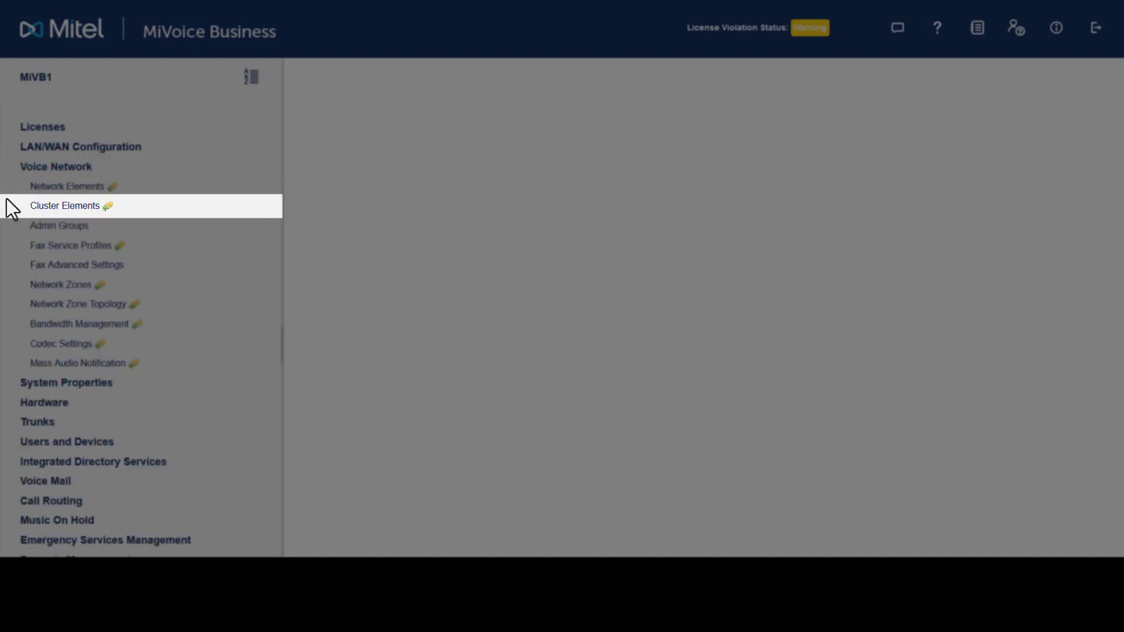
left_click(37, 209)
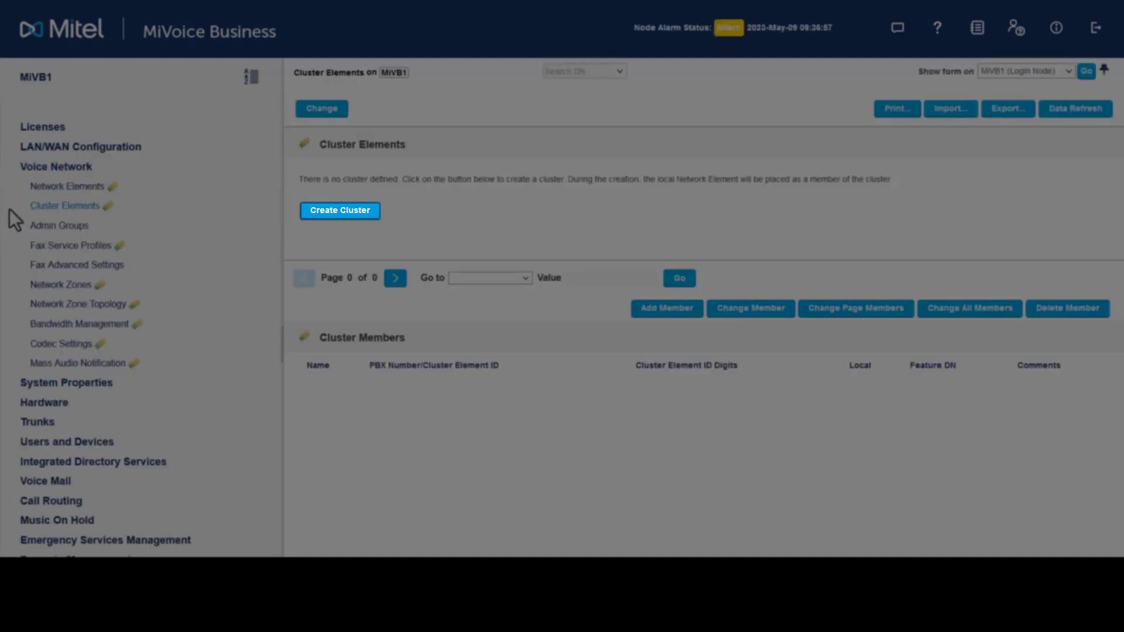
left_click(326, 215)
type("Cluster")
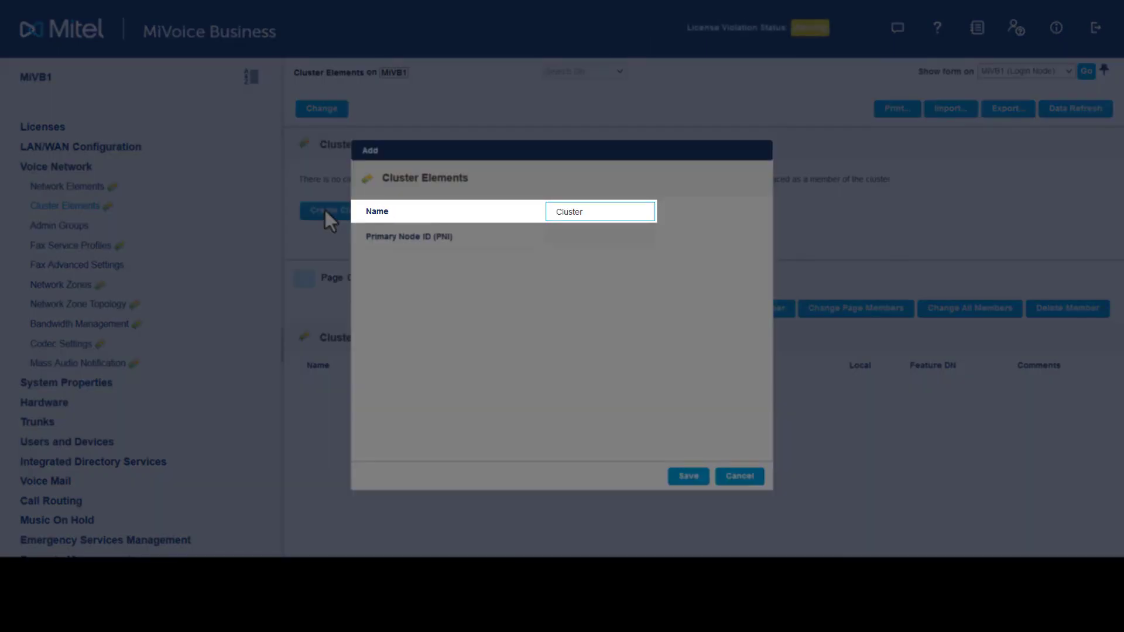
left_click(687, 477)
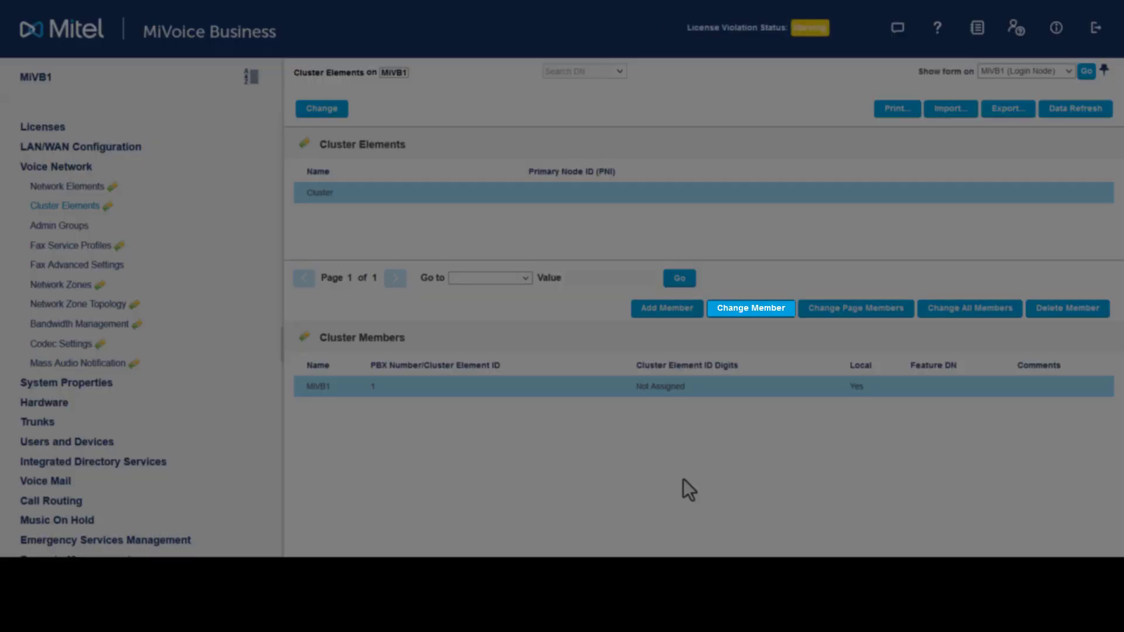
Step: Give member MIVB1 element ID digits 8881 and Feature DN 8811, accepting the ARS warning
left_click(745, 309)
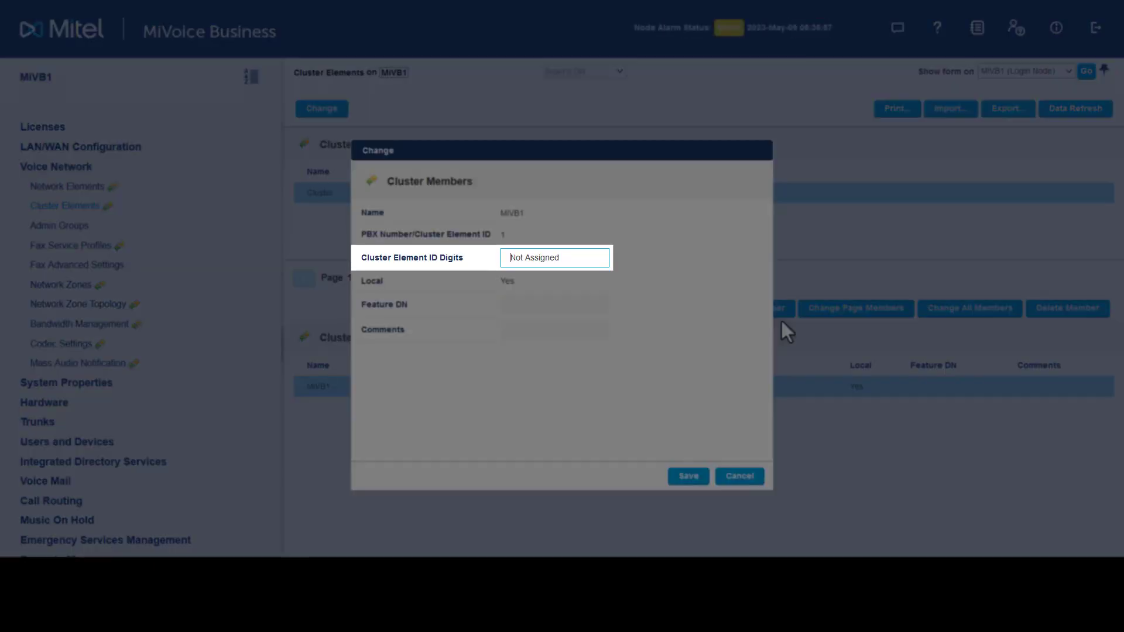
type("8881")
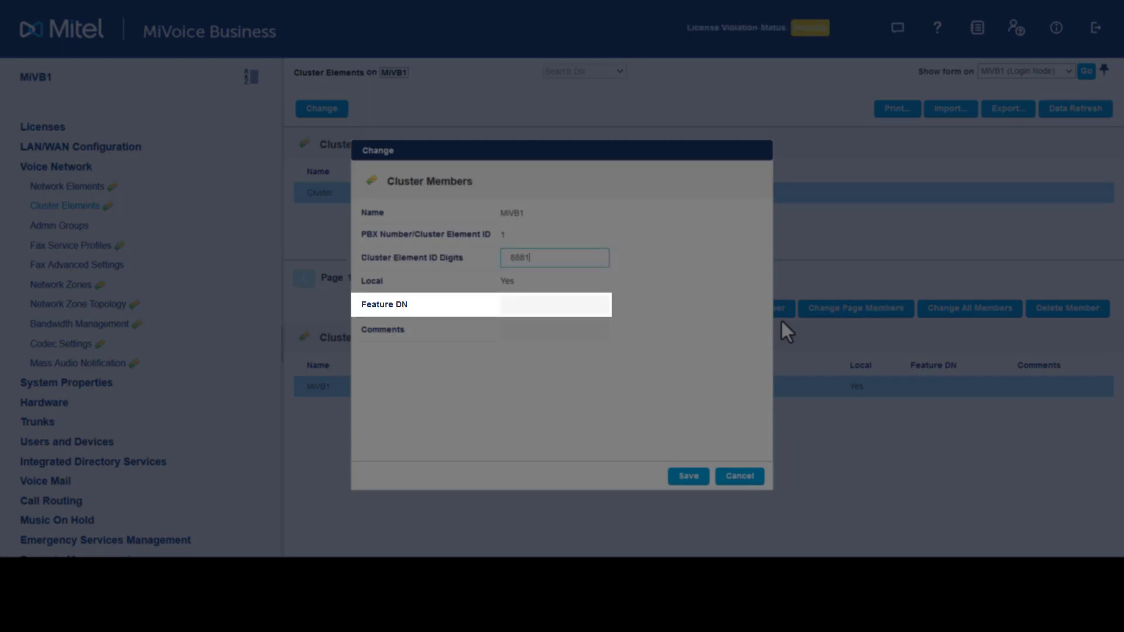
key("Tab")
type("8811")
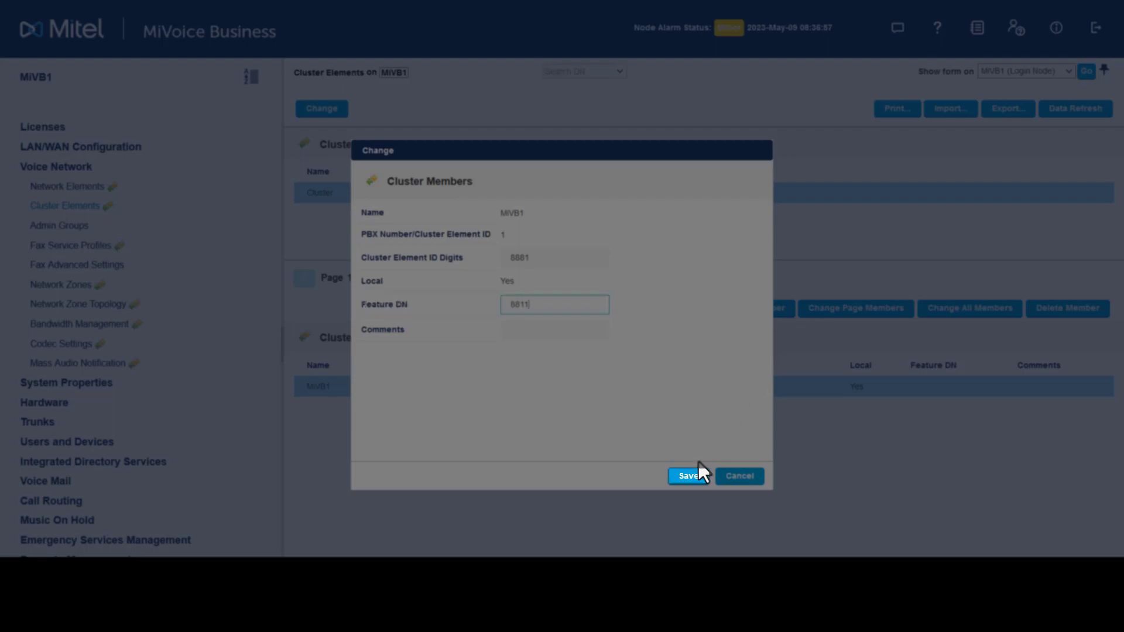
left_click(689, 478)
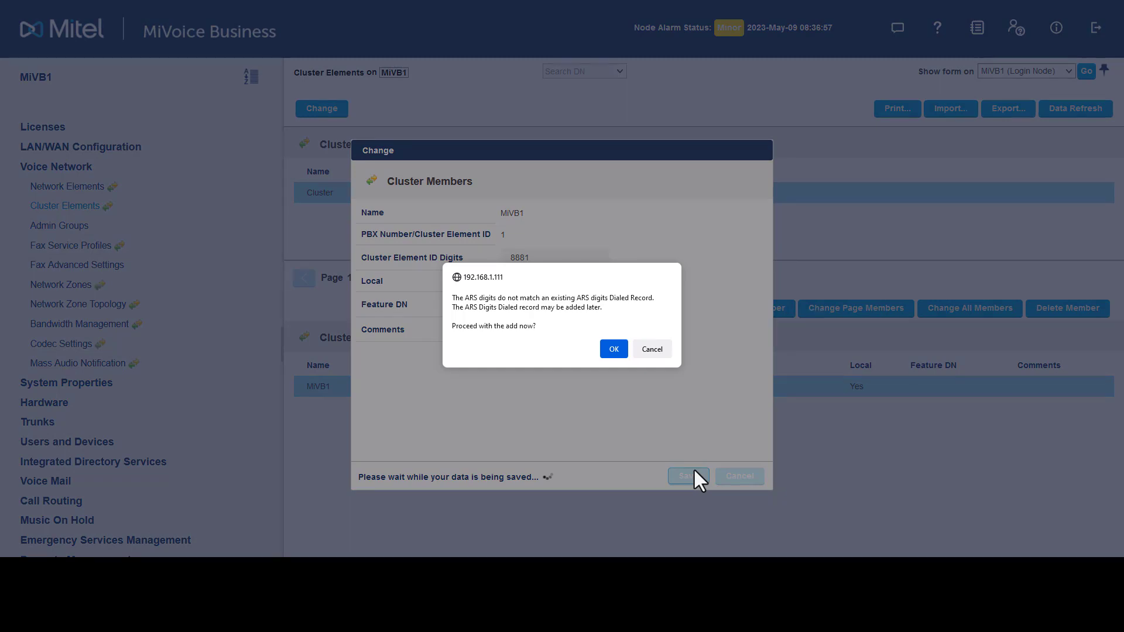
left_click(613, 349)
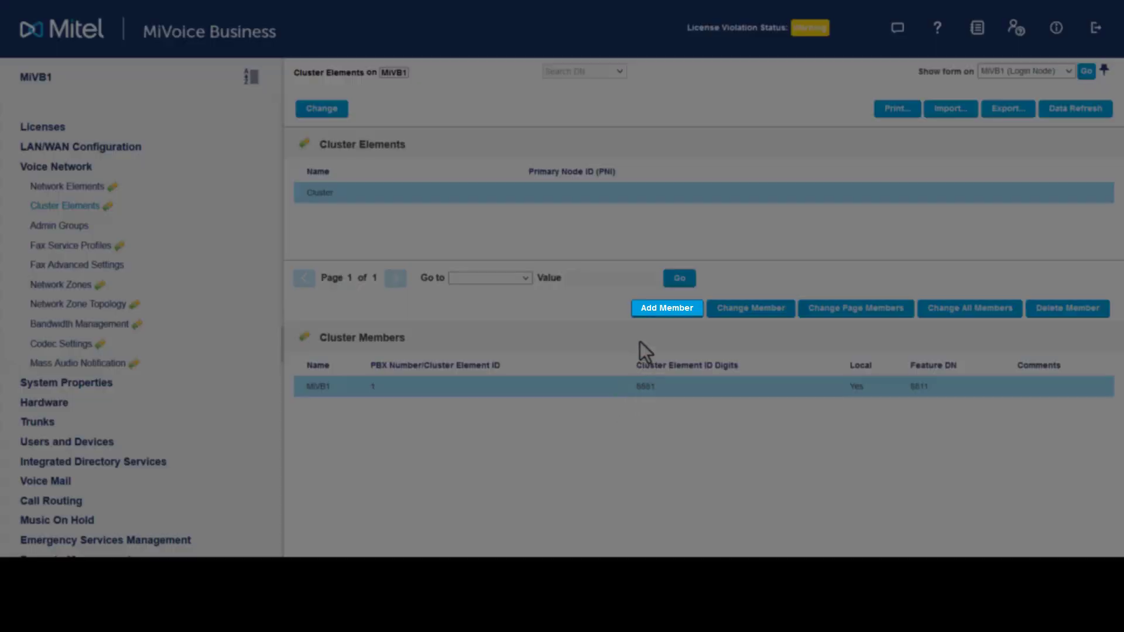
Step: Add a second cluster member for MIVB2 with element ID digits 8882 and Feature DN 8822
left_click(655, 314)
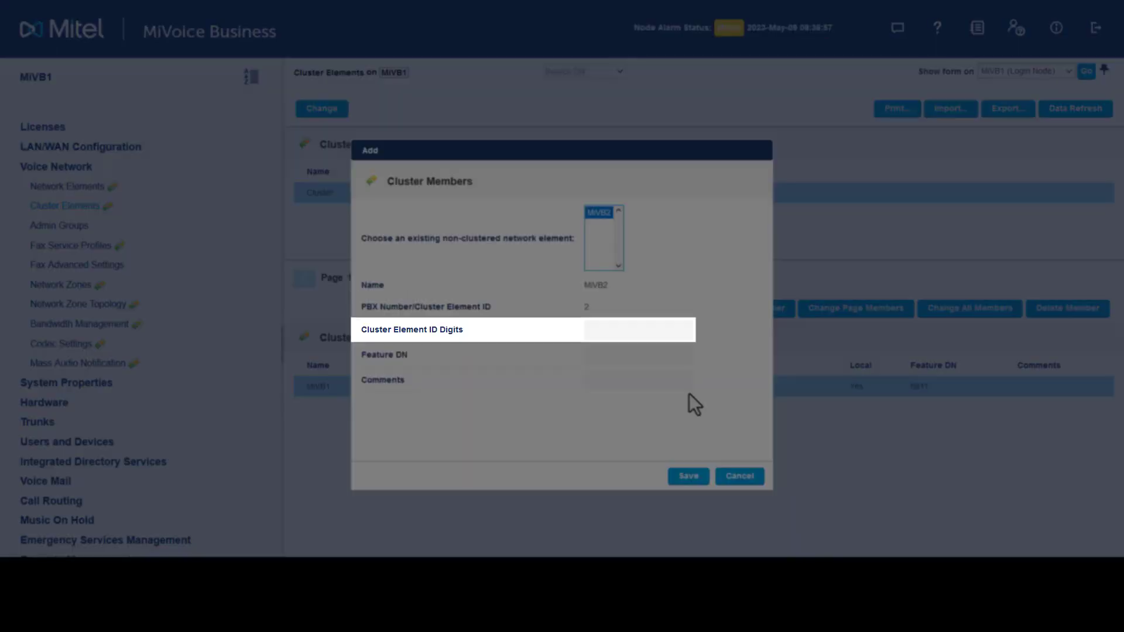
type("8882")
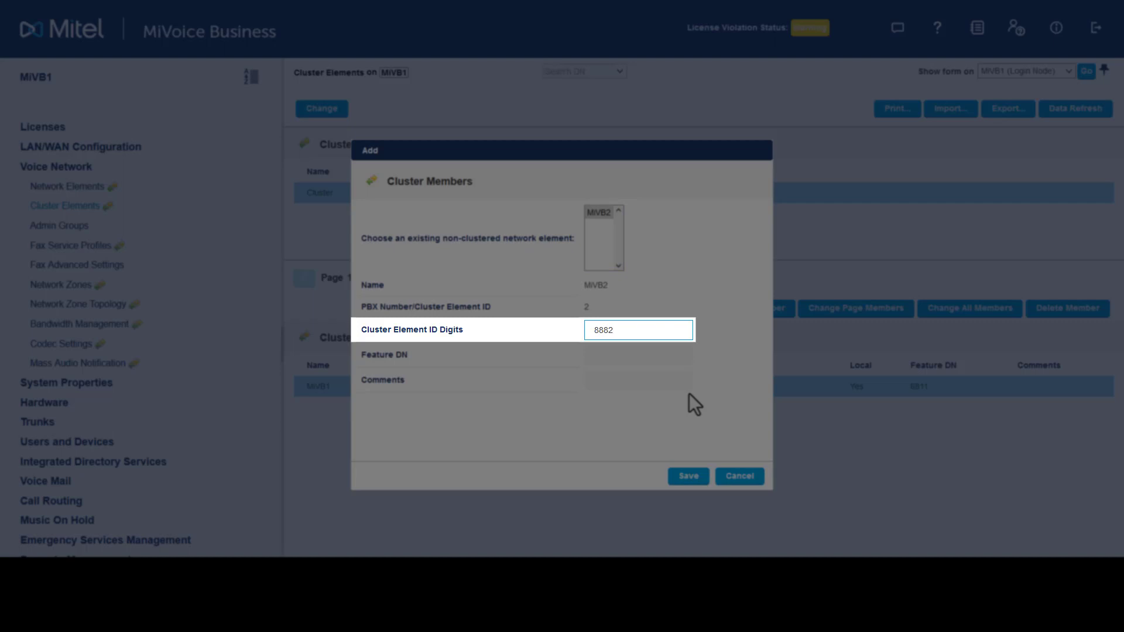
key("Tab")
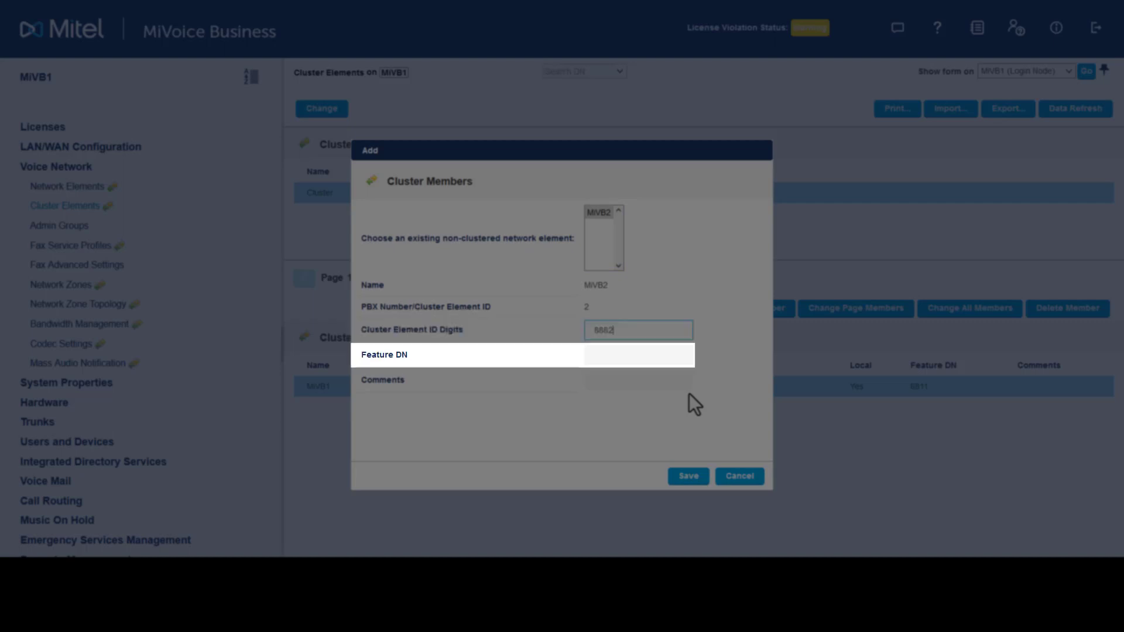
type("8822")
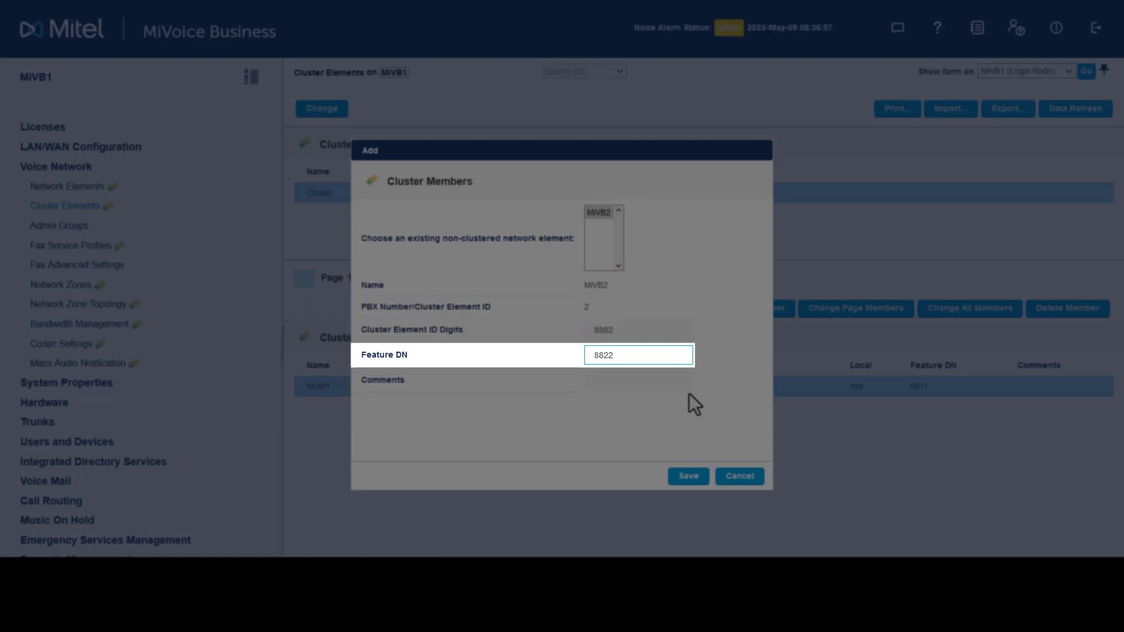
left_click(688, 475)
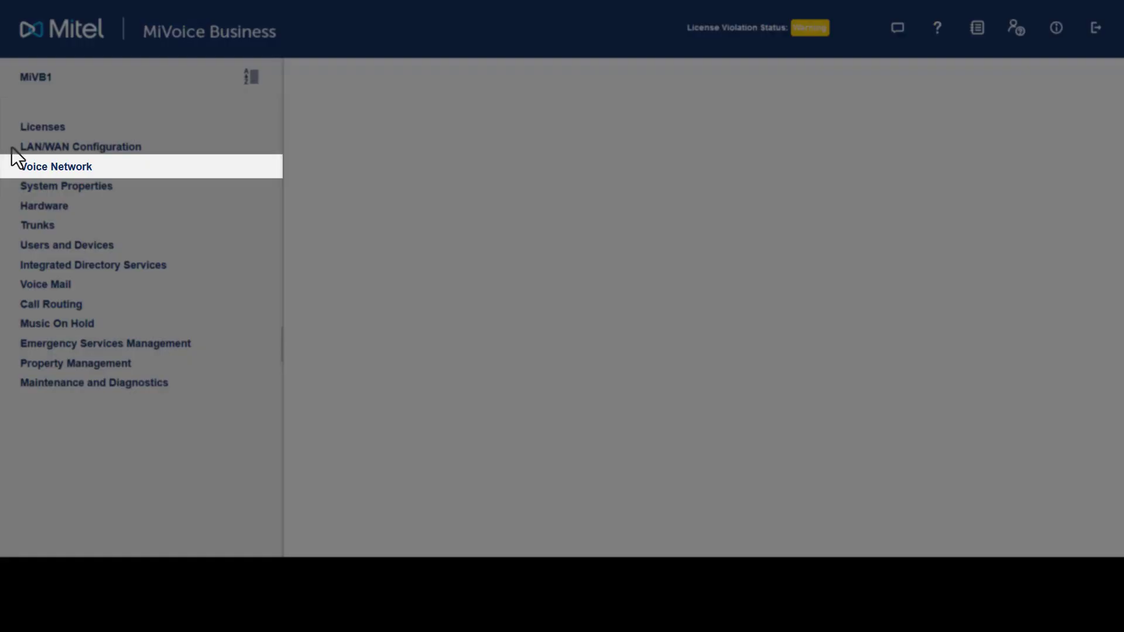
Step: Select MiVB2 in Network Elements and confirm Start Sharing with it
left_click(33, 167)
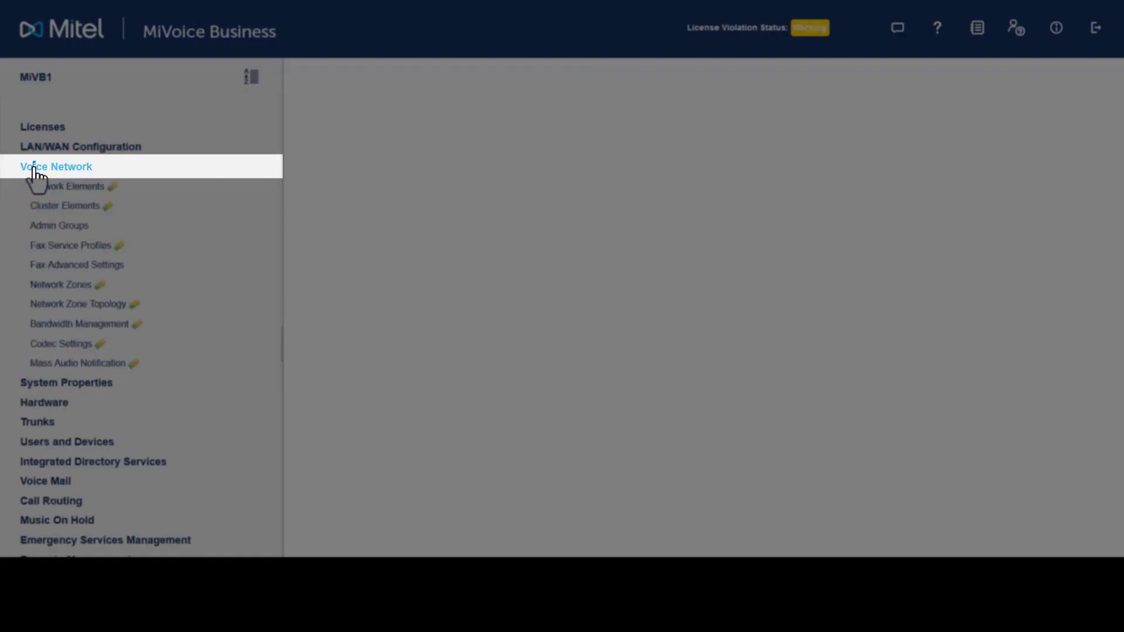
left_click(44, 198)
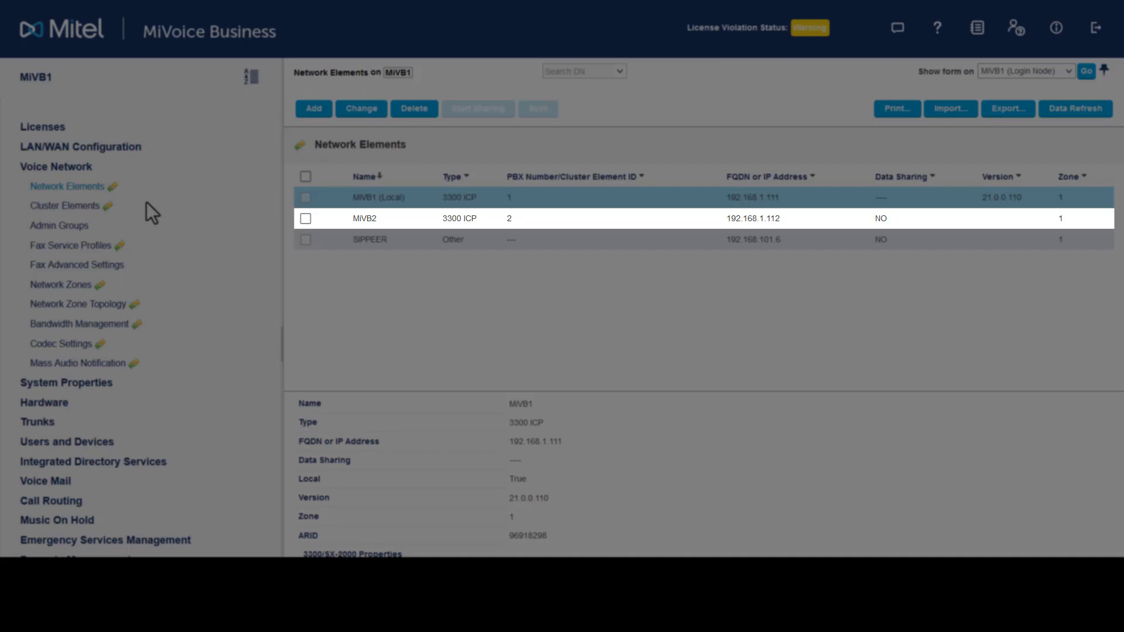
left_click(305, 219)
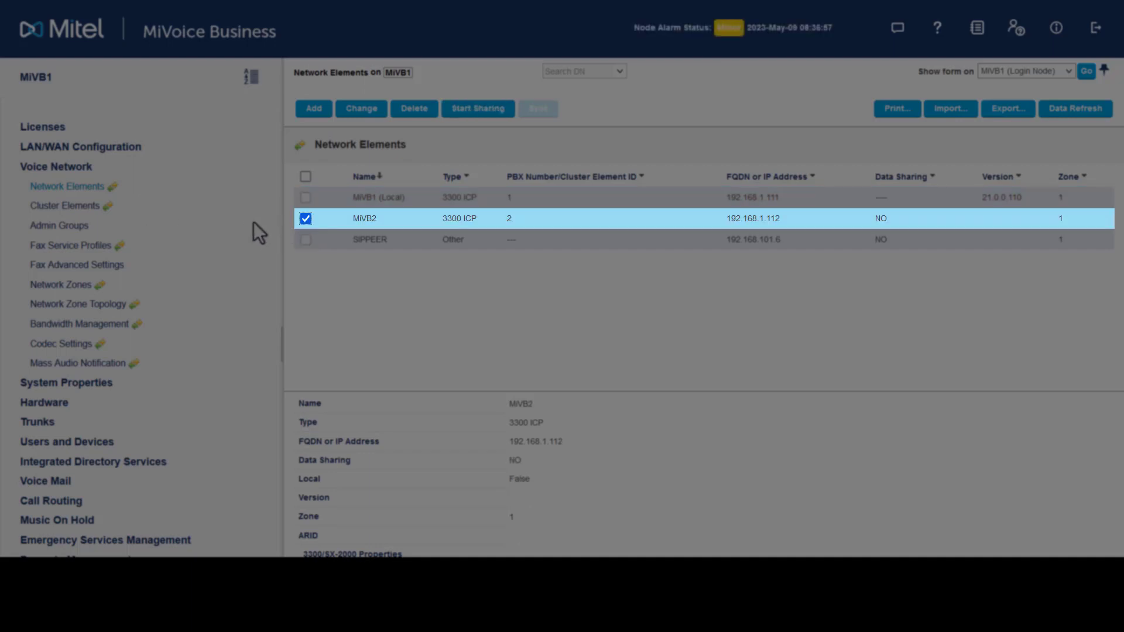
left_click(459, 120)
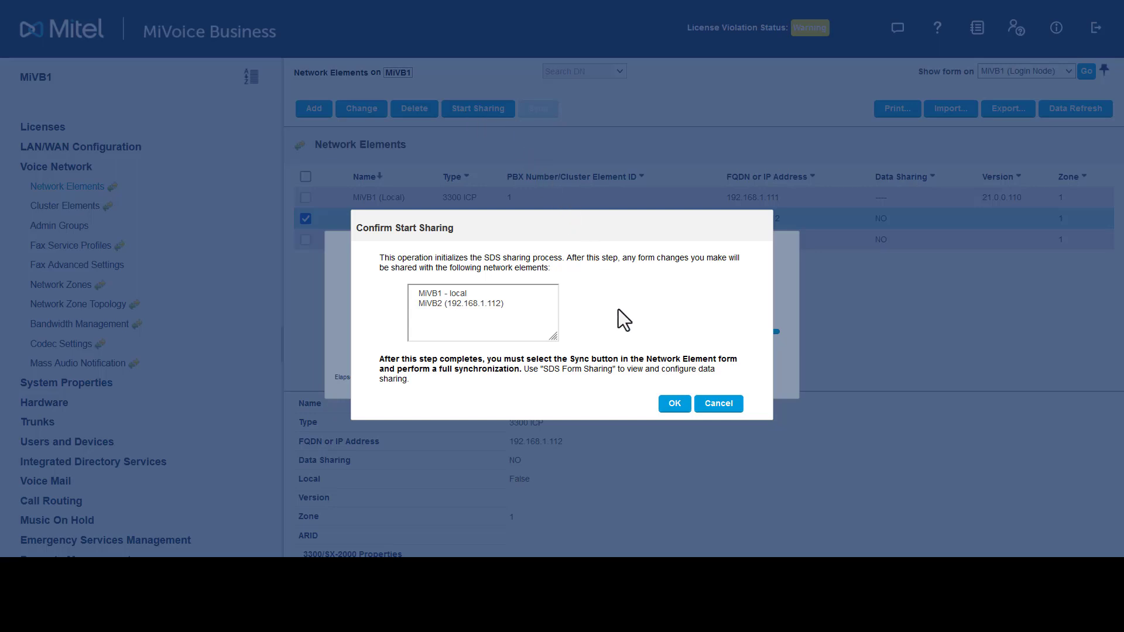
left_click(670, 407)
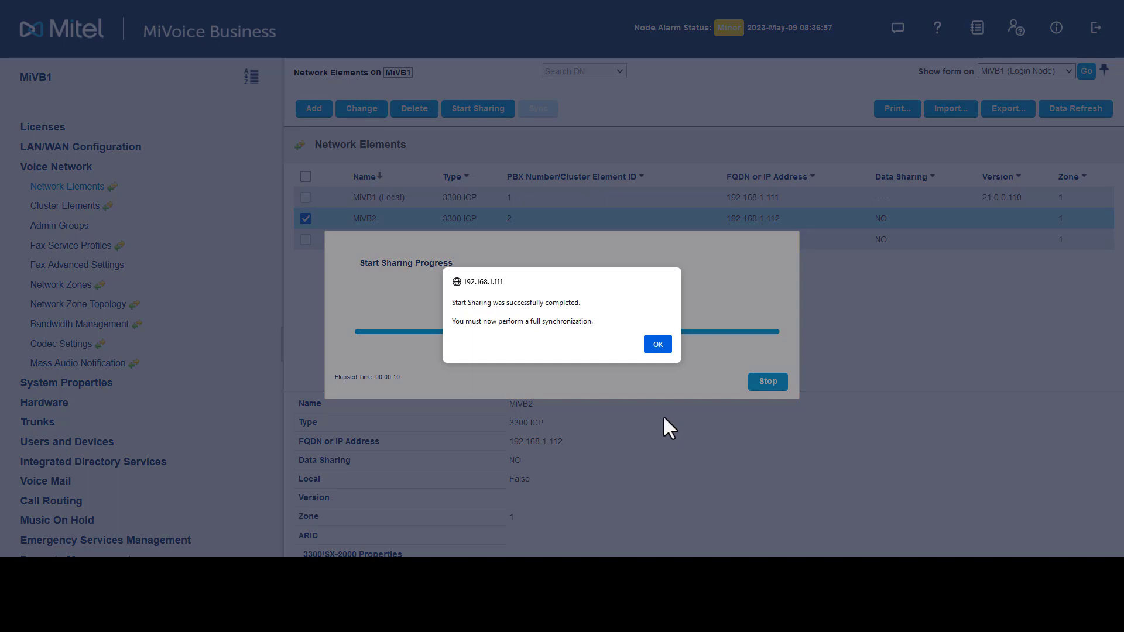
Step: Acknowledge sharing success, confirm synchronizing the shared forms to MiVB2, and close the results
left_click(661, 347)
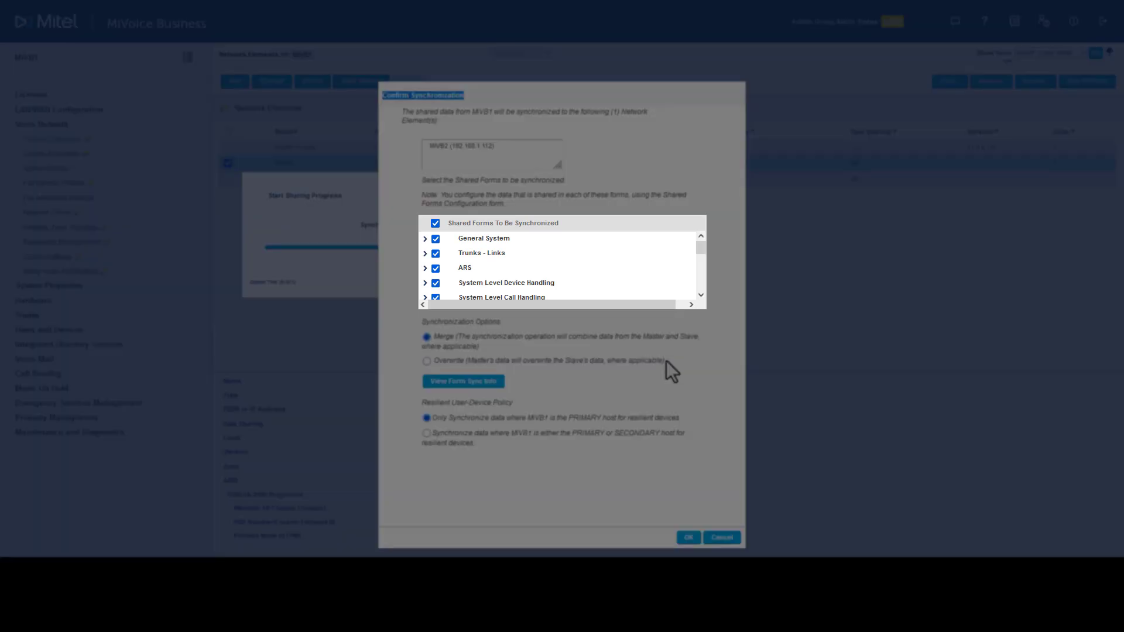
left_click(688, 537)
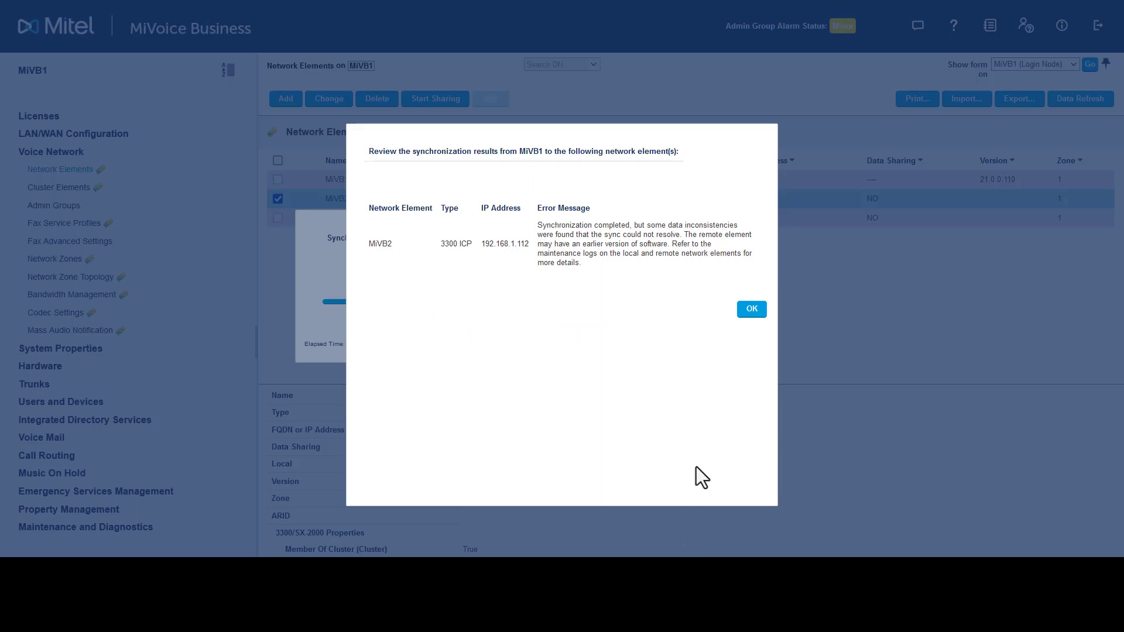
left_click(747, 316)
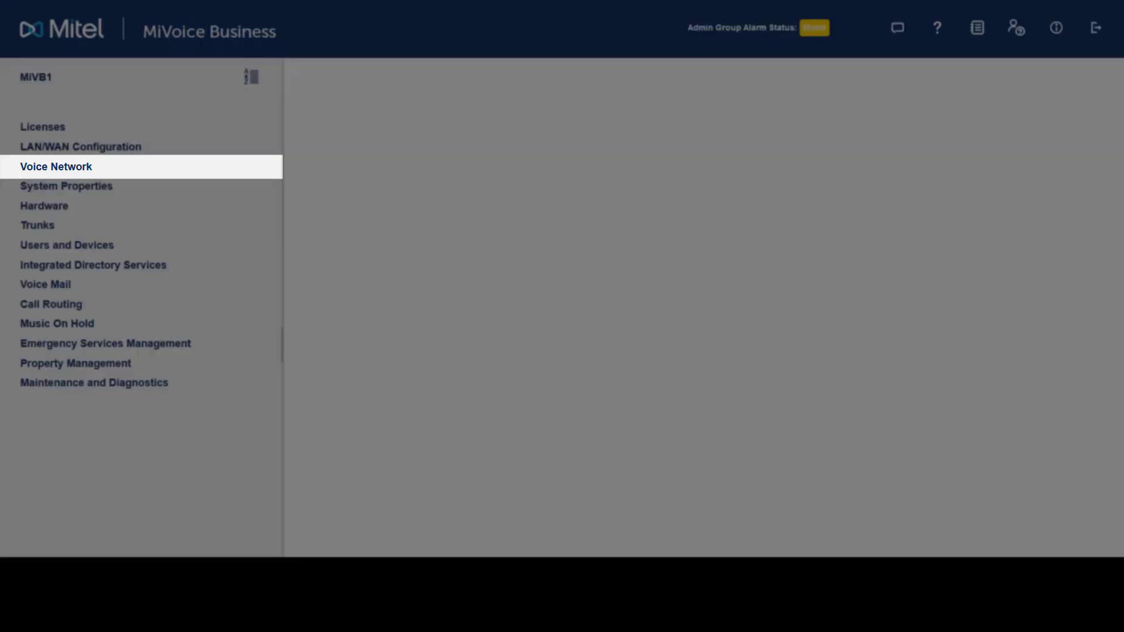
Step: Change ACD Agent Login's primary feature access code to *27 on MIVB1 and save
left_click(35, 187)
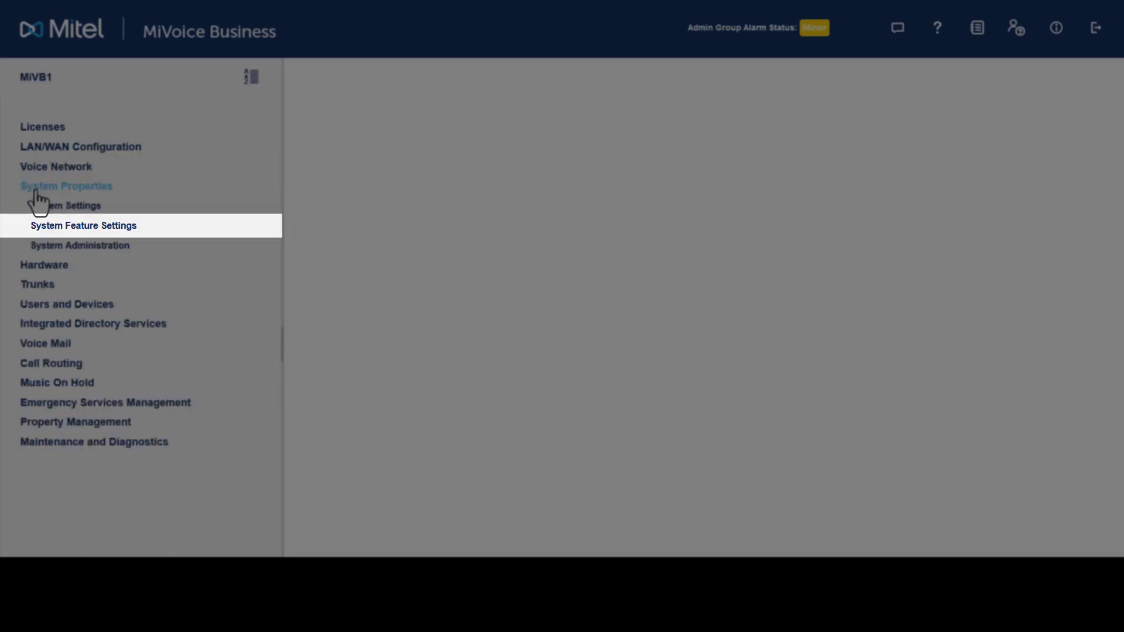
left_click(33, 225)
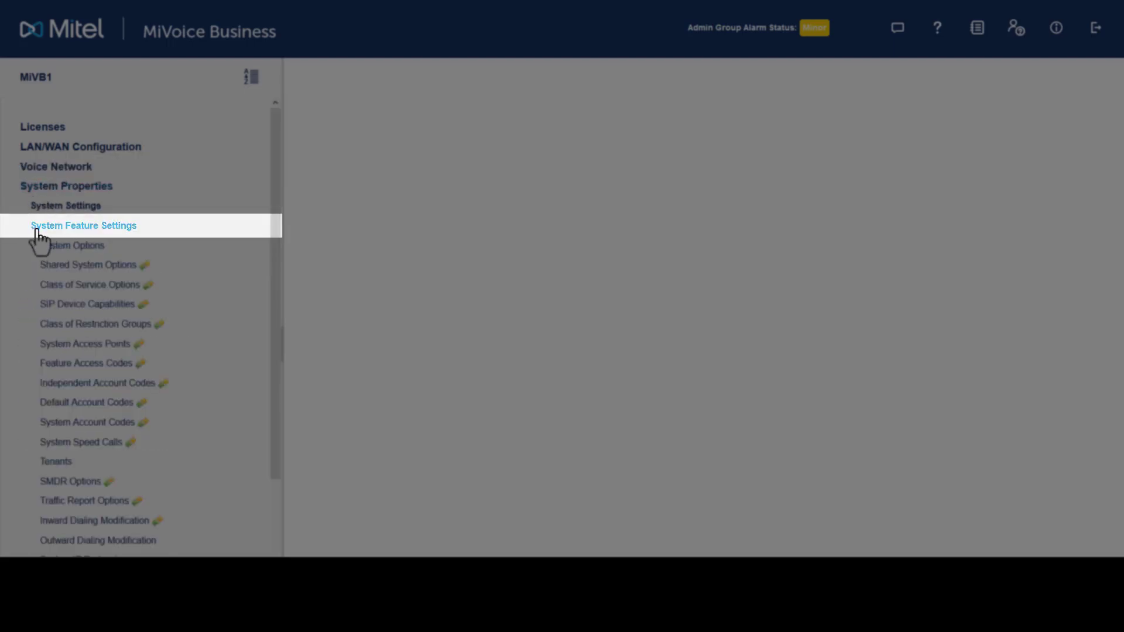
left_click(45, 366)
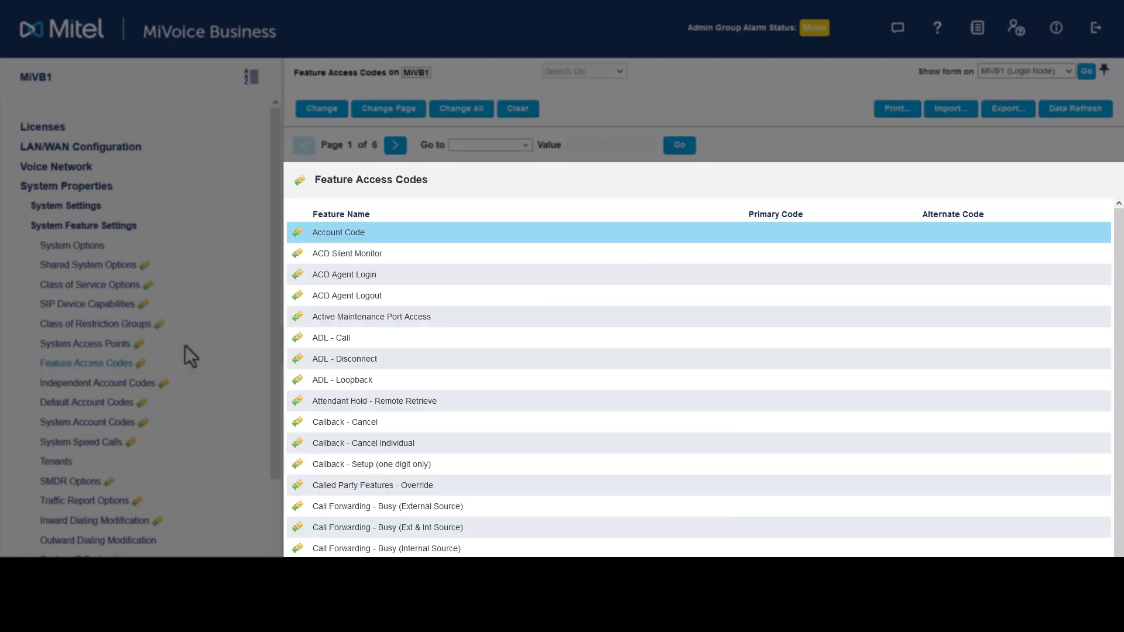
left_click(380, 275)
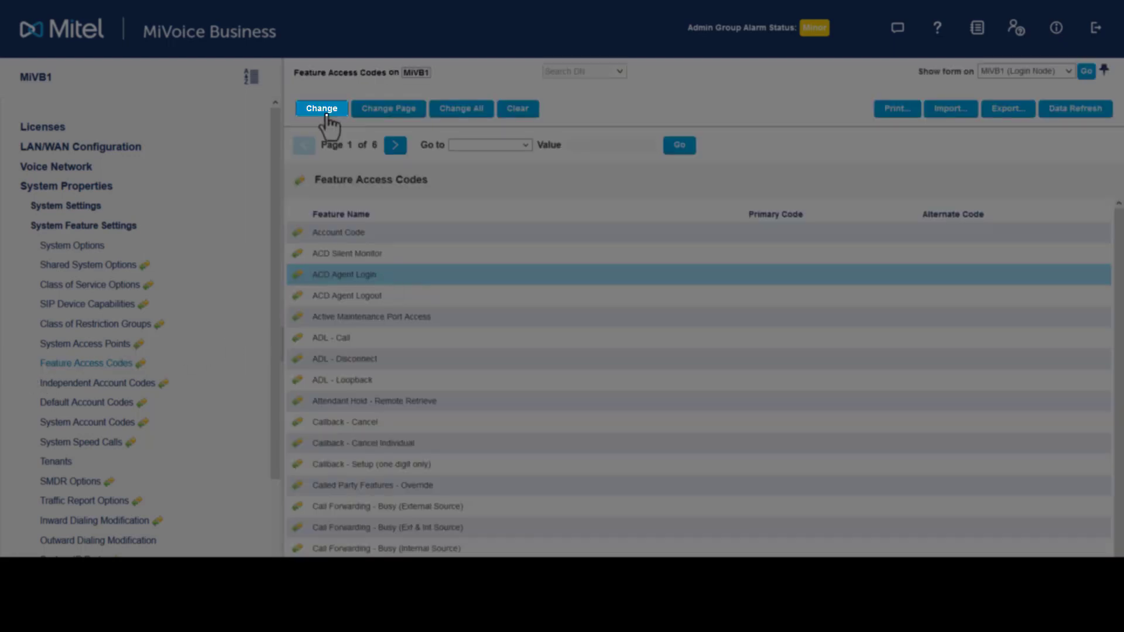
left_click(325, 109)
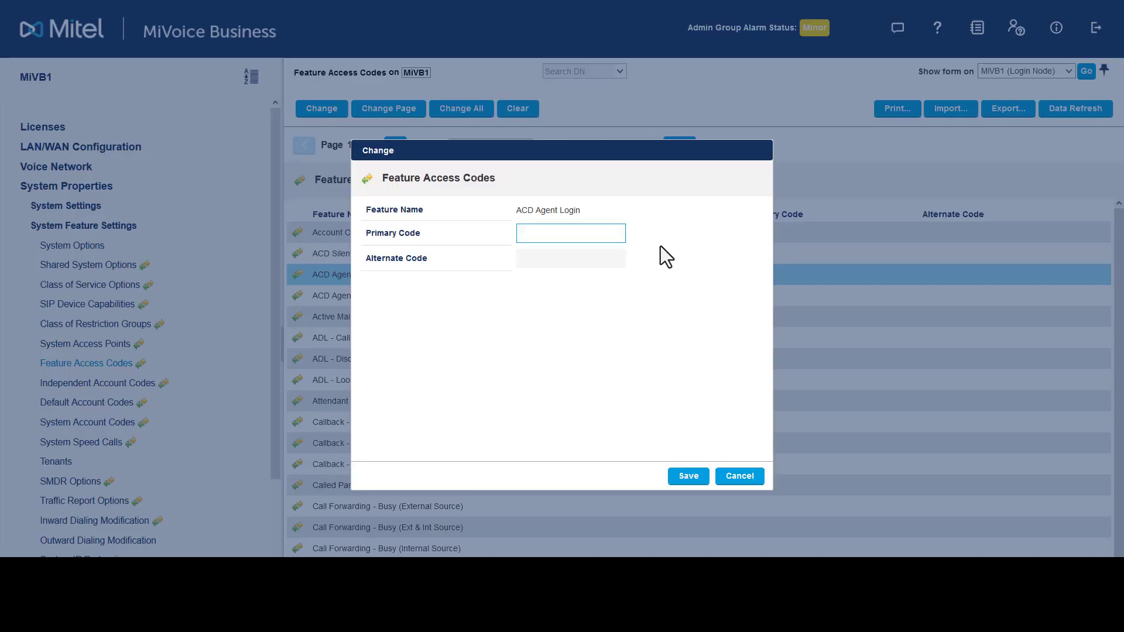
type("*27")
left_click(689, 478)
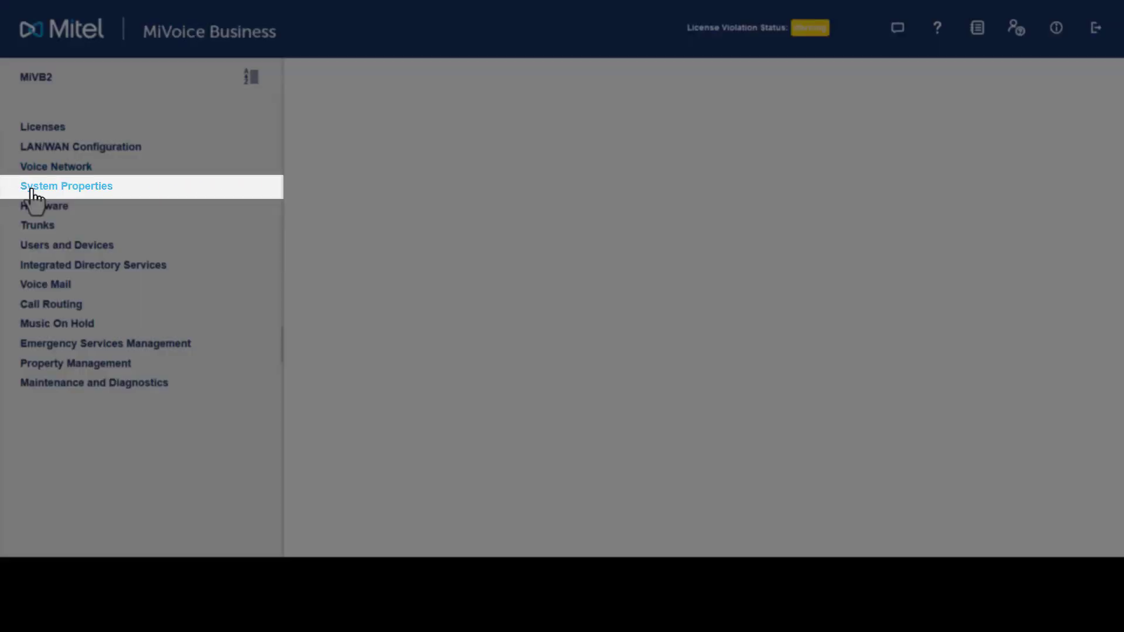
Step: Open MIVB2's Feature Access Codes list to check ACD Agent Login shows *27
left_click(33, 188)
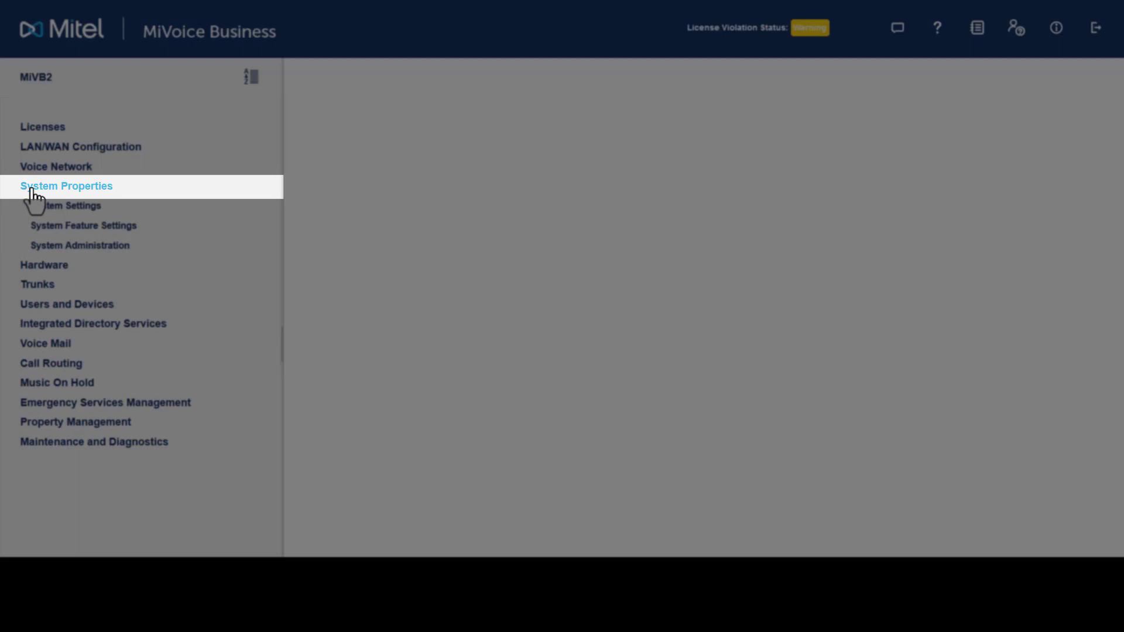
left_click(51, 228)
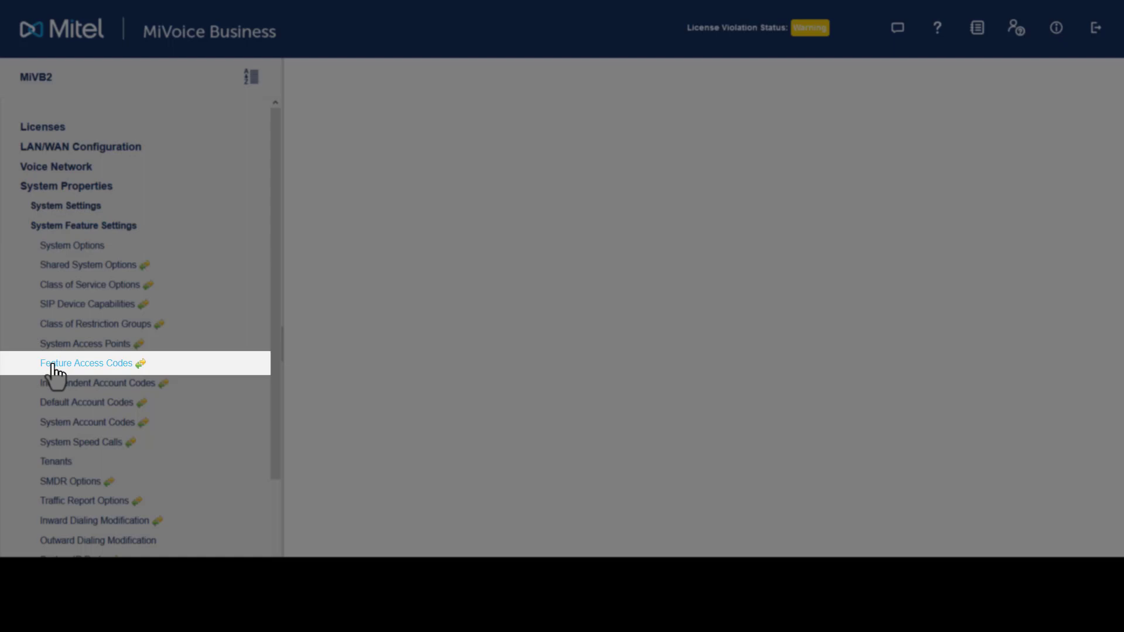
left_click(20, 351)
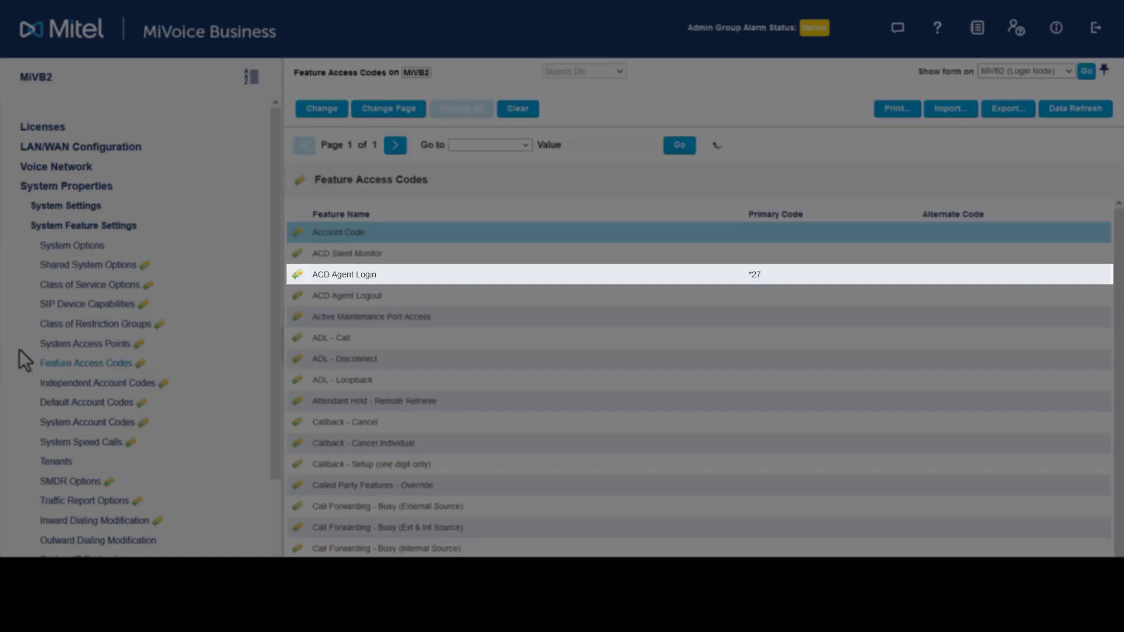